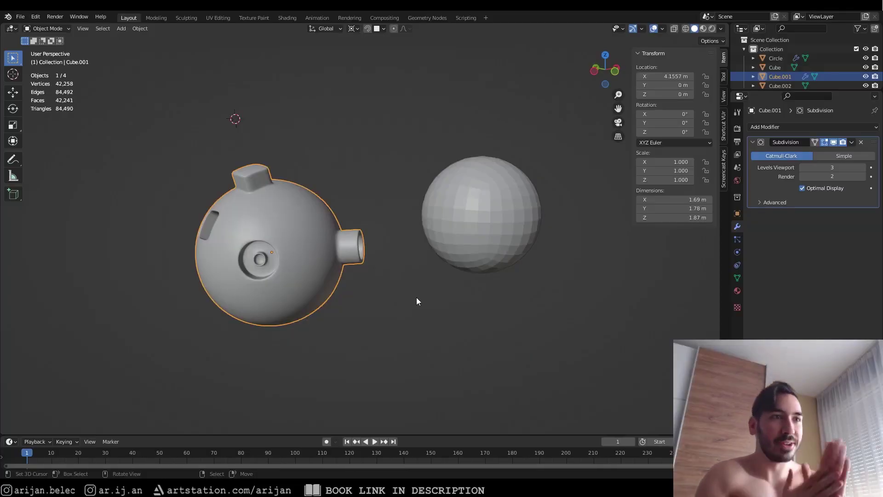
- Examine the smooth detailed sphere, including its square block, cylindrical pipe, rectangular recess and round recess
scroll(468, 263, "down", 1)
scroll(467, 263, "up", 2)
middle_click_drag(466, 247, 270, 245)
scroll(254, 266, "down", 2)
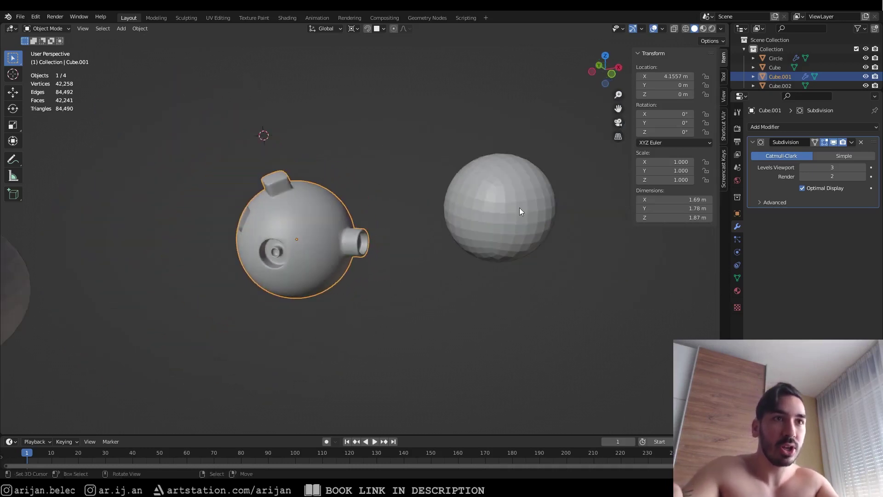
left_click(460, 204)
middle_click_drag(322, 253, 367, 164)
scroll(427, 242, "up", 2)
right_click(427, 242)
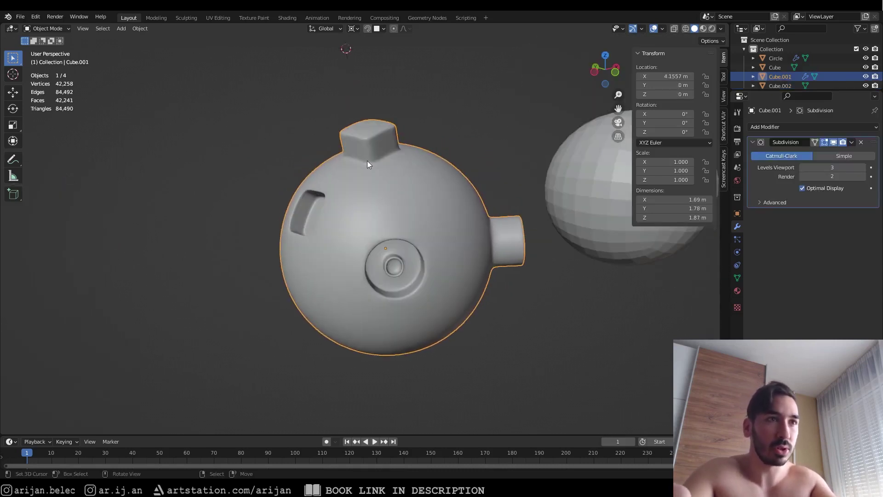
middle_click_drag(349, 121, 463, 263)
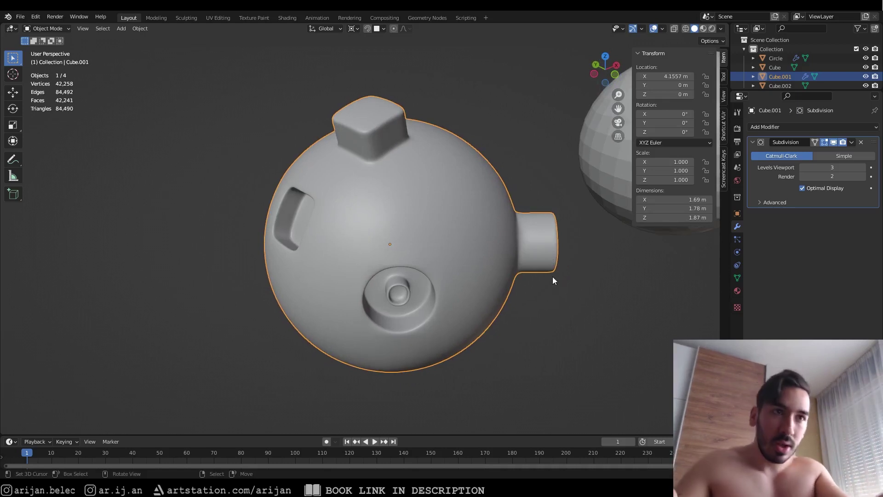
middle_click_drag(553, 279, 548, 277)
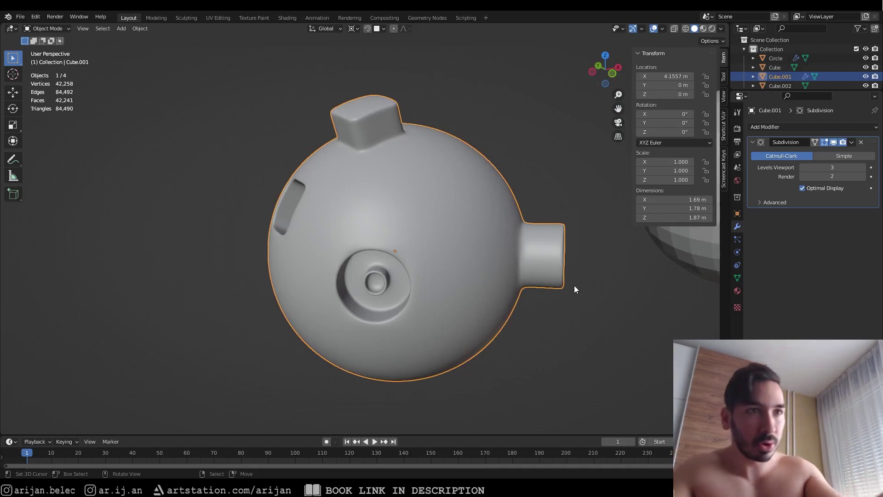
middle_click_drag(529, 275, 535, 270)
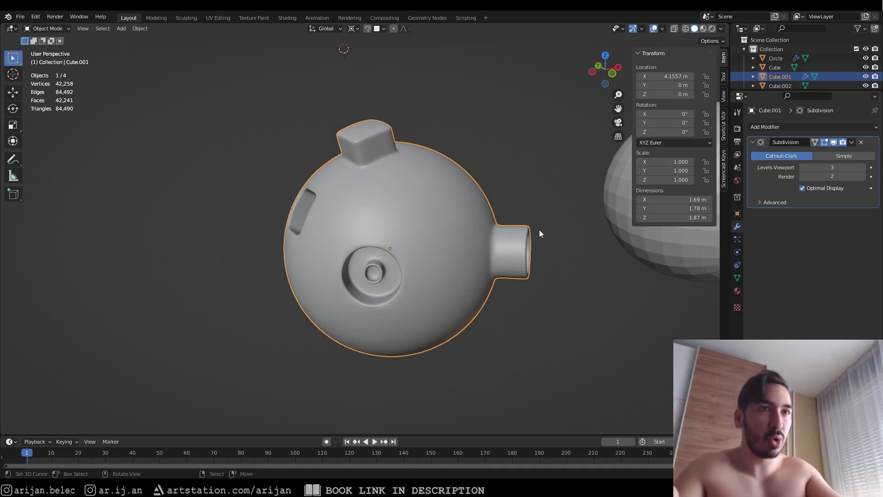
middle_click_drag(553, 230, 439, 210)
- Examine the faceted sphere's topology in Edit Mode by selecting vertical and horizontal edge loops across its surface
left_click(532, 205)
middle_click_drag(462, 252, 419, 189)
key("Tab")
left_click(415, 184, "alt")
key("Tab")
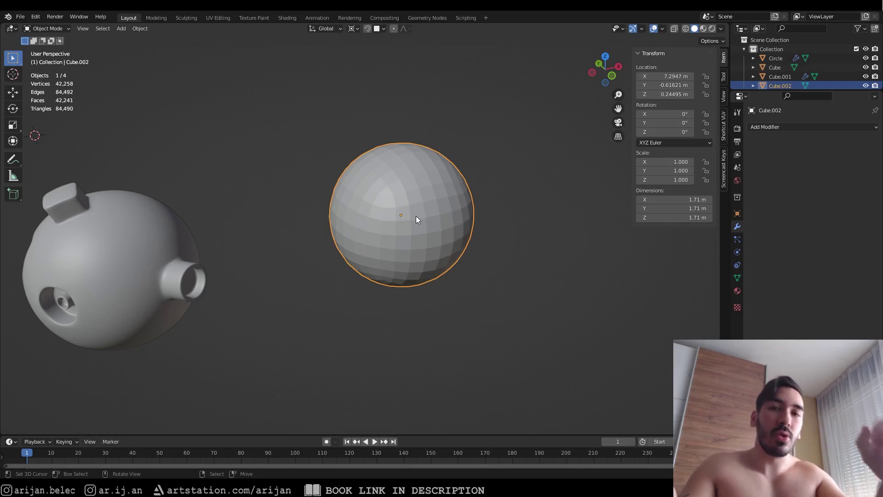
middle_click_drag(415, 216, 435, 218)
scroll(409, 214, "up", 2)
key("Tab")
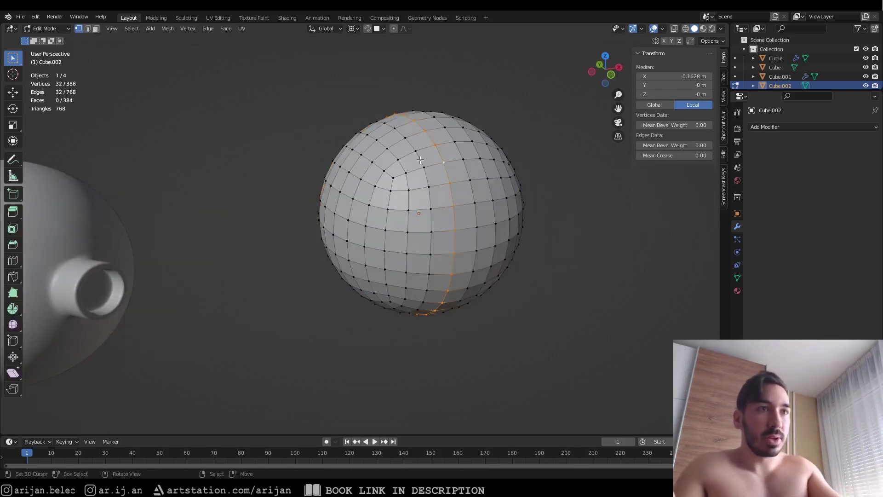
left_click(427, 171, "alt")
key("2")
left_click(376, 163, "alt")
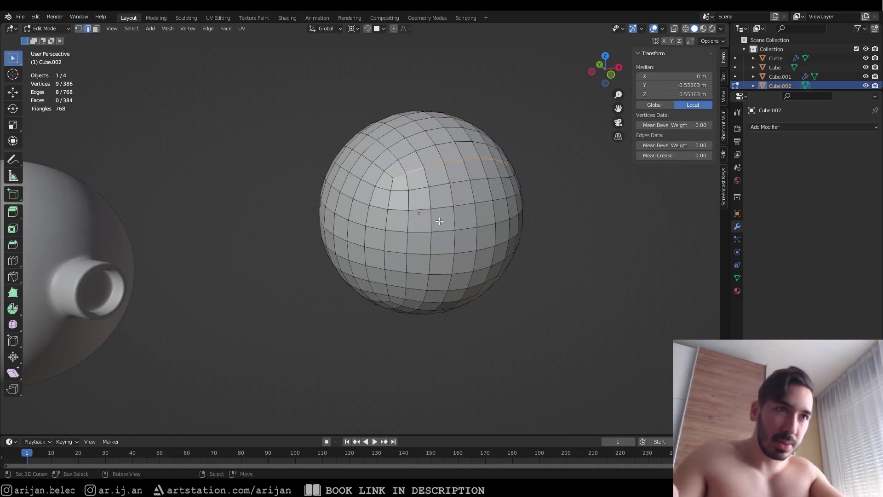
scroll(440, 220, "down", 3)
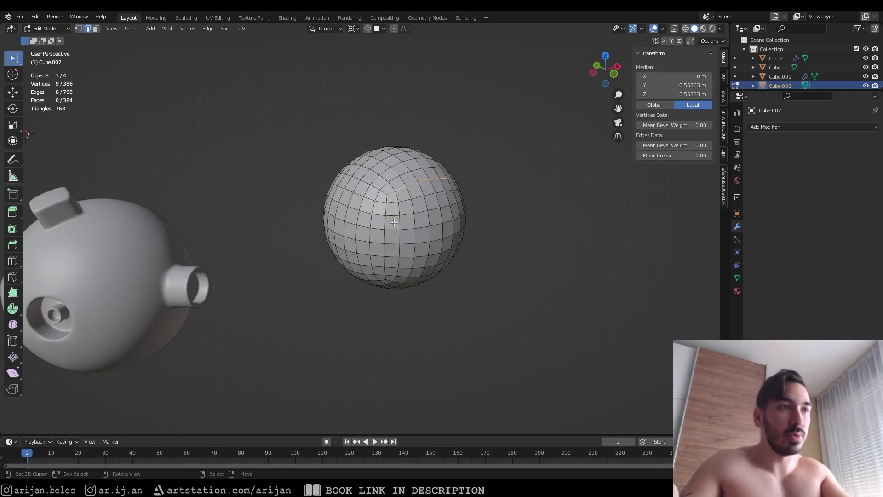
middle_click_drag(343, 229, 280, 290)
key("Tab")
scroll(424, 206, "up", 2)
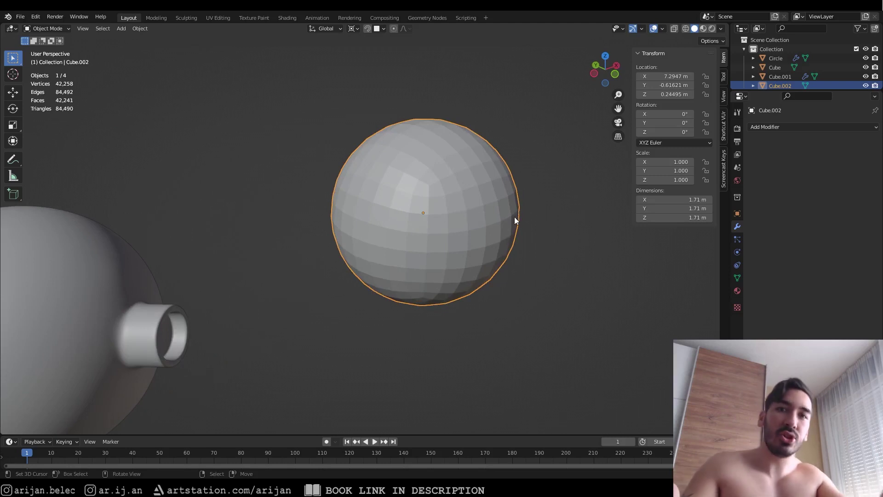
middle_click_drag(514, 216, 510, 214)
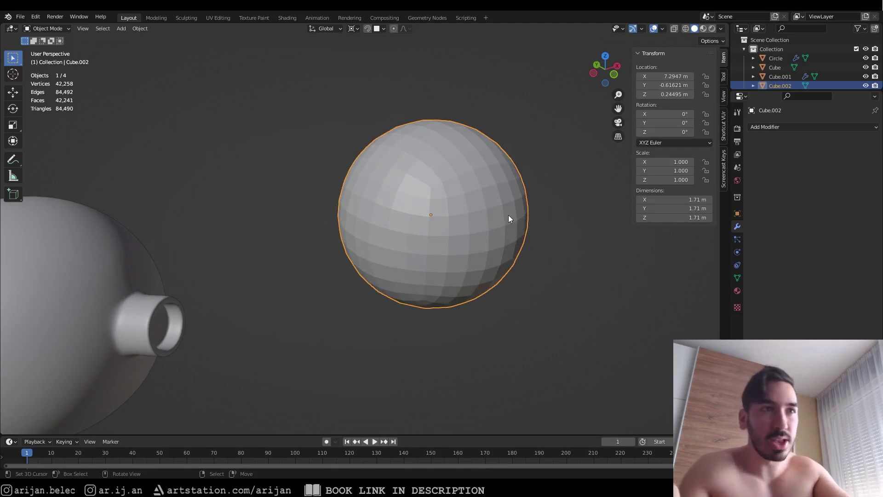
mouse_move(512, 215)
middle_mouse_down()
mouse_move(423, 227)
mouse_move(416, 178)
mouse_move(395, 207)
mouse_move(398, 272)
middle_mouse_up()
- Select a single face on the faceted sphere's upper area and snap the 3D cursor to it
key("Tab")
key("alt+a")
key("3")
left_click(337, 210)
middle_click_drag(351, 213, 371, 212)
scroll(421, 302, "down", 1)
left_click(438, 257)
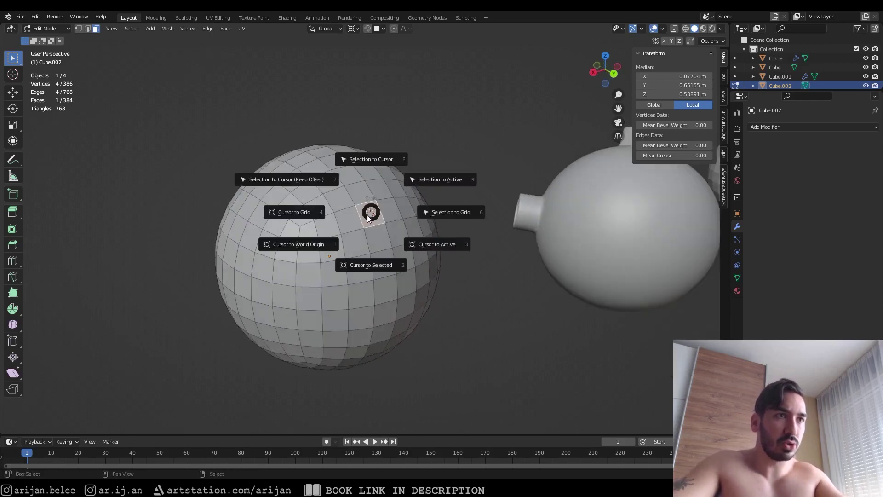
key("shift+s")
left_click(368, 266)
key("Tab")
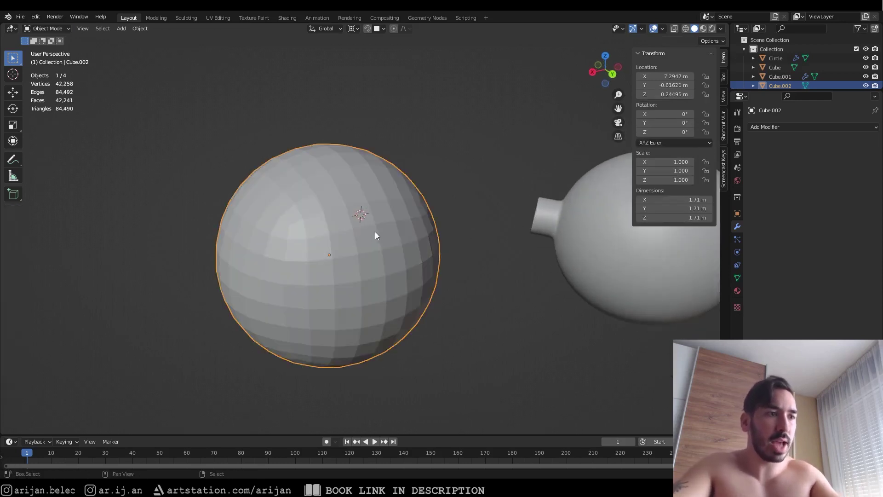
- Add a circle with 12 vertices at the 3D cursor and fill it with a face
key("shift+a")
mouse_move(377, 229)
left_click(415, 248)
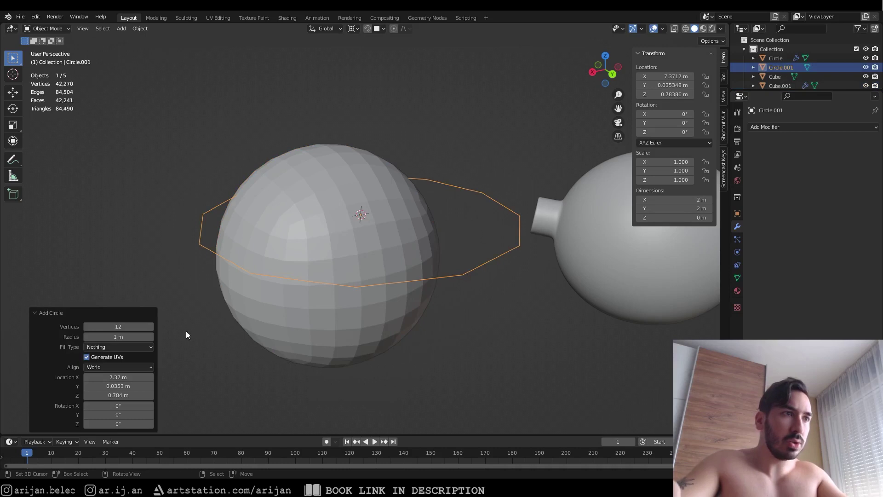
left_click(114, 326)
type("12")
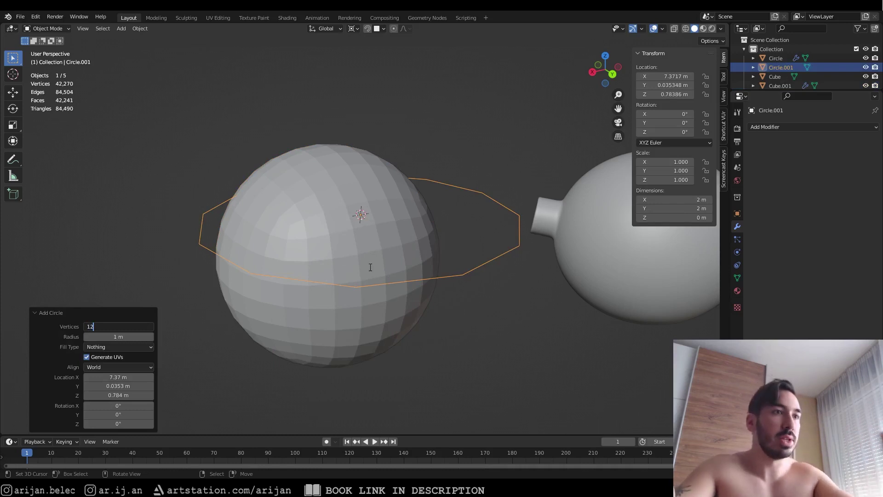
key("Return")
mouse_move(390, 243)
middle_mouse_down()
mouse_move(451, 252)
mouse_move(449, 236)
mouse_move(403, 230)
mouse_move(405, 237)
middle_mouse_up()
key("Tab")
key("f")
key("Tab")
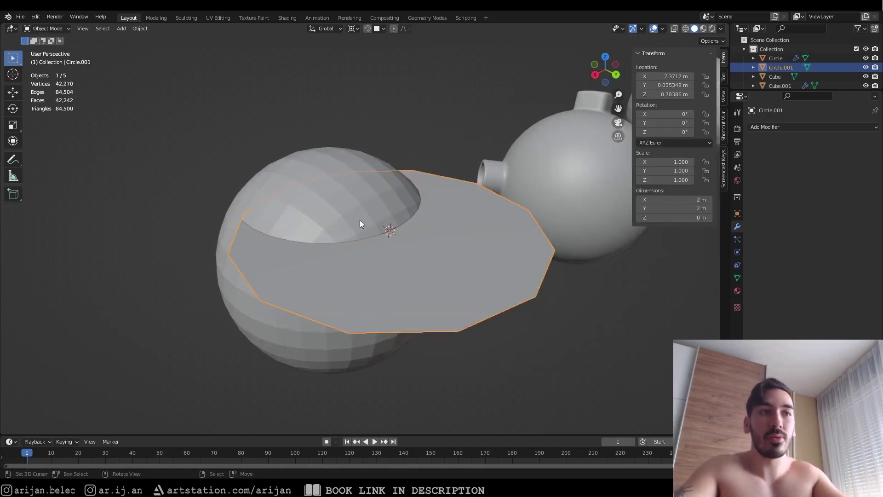
- Enable face snapping with Align Rotation to Target and Project Individual Elements, and move the circle onto the sphere's surface
scroll(428, 206, "down", 2)
scroll(415, 214, "up", 2)
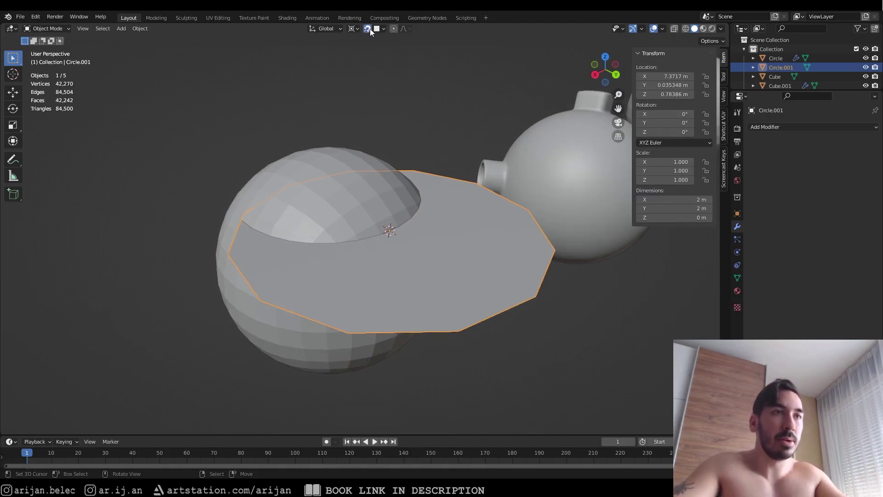
left_click(377, 28)
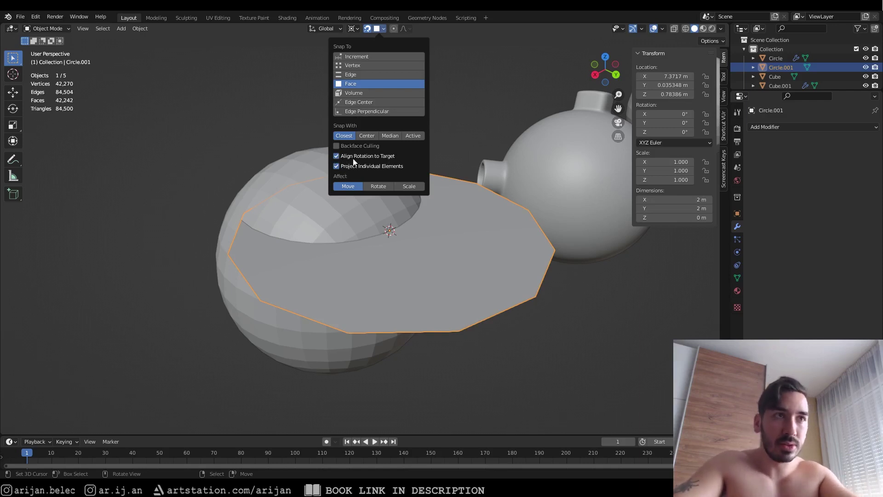
key("g")
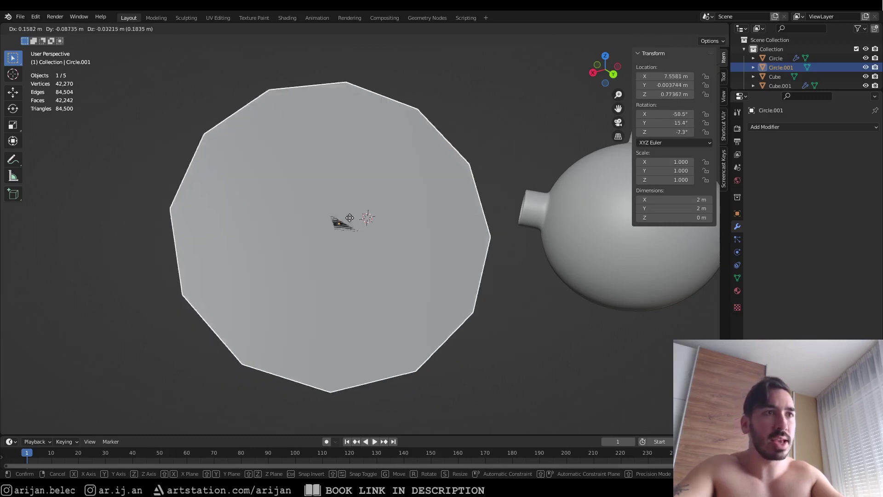
right_click(355, 231)
middle_click_drag(357, 233, 406, 225)
key("g")
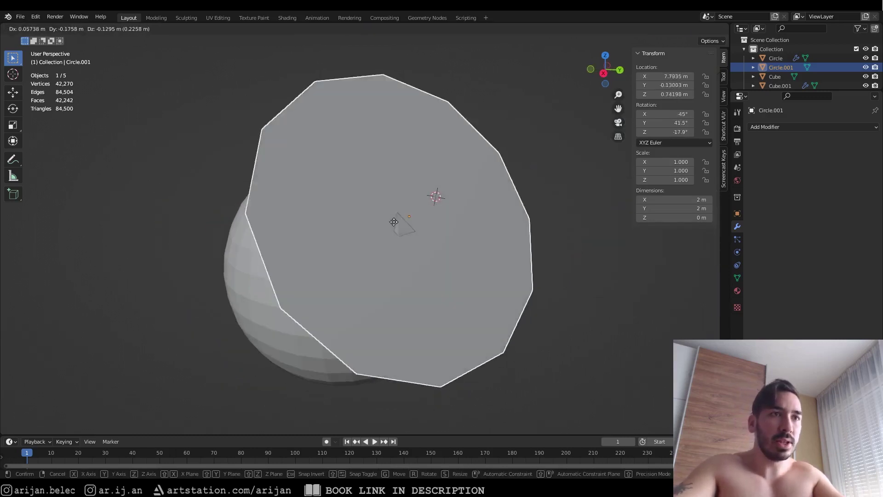
left_click(389, 261)
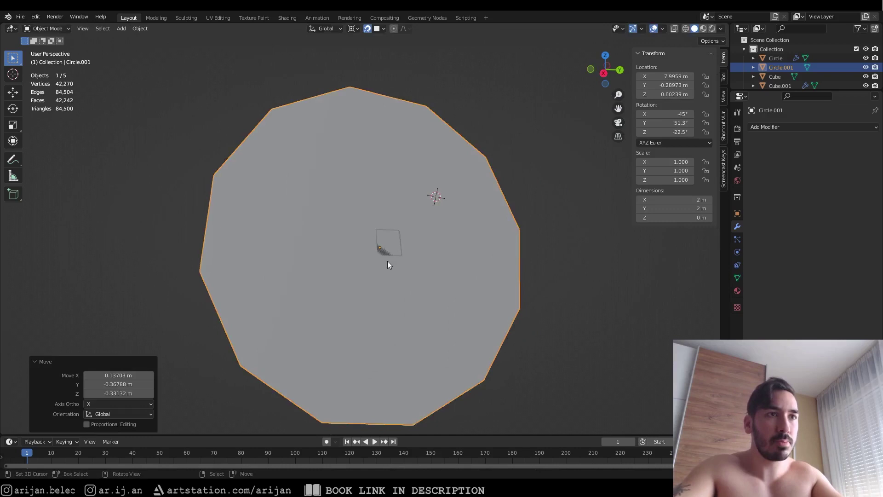
- Test the face snapping by moving the circle to other spots on the sphere's surface
middle_click_drag(389, 260, 490, 211)
key("g")
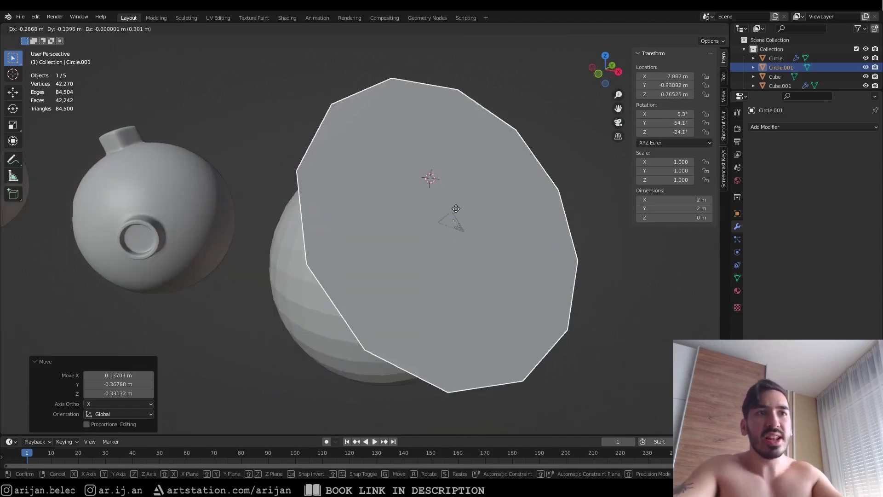
key("y")
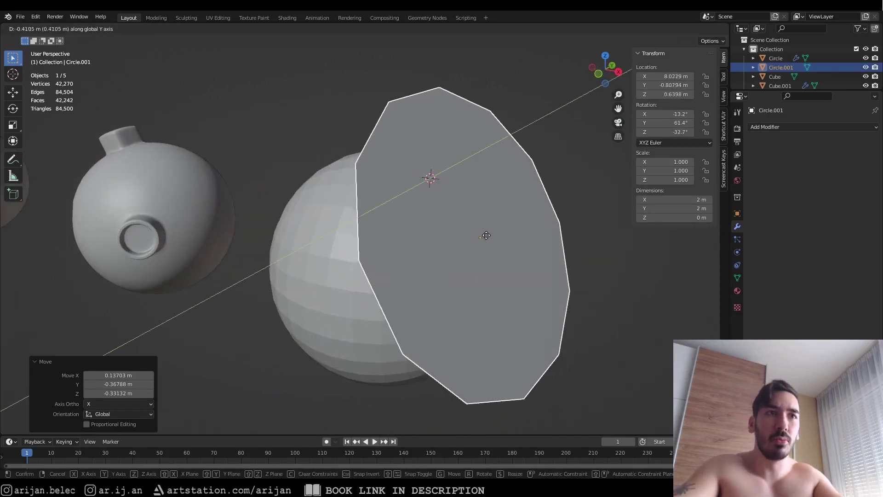
right_click(486, 234)
middle_click_drag(485, 235, 275, 222)
key("g")
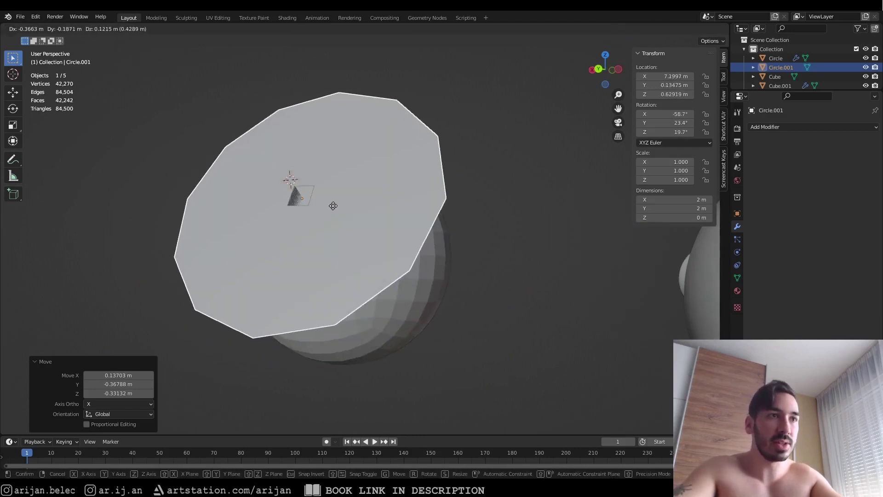
left_click(336, 206)
- In wireframe shading, move the circle to the sphere's upper area and snap the 3D cursor to it
middle_click_drag(336, 206, 356, 234)
key("shift+z")
key("g")
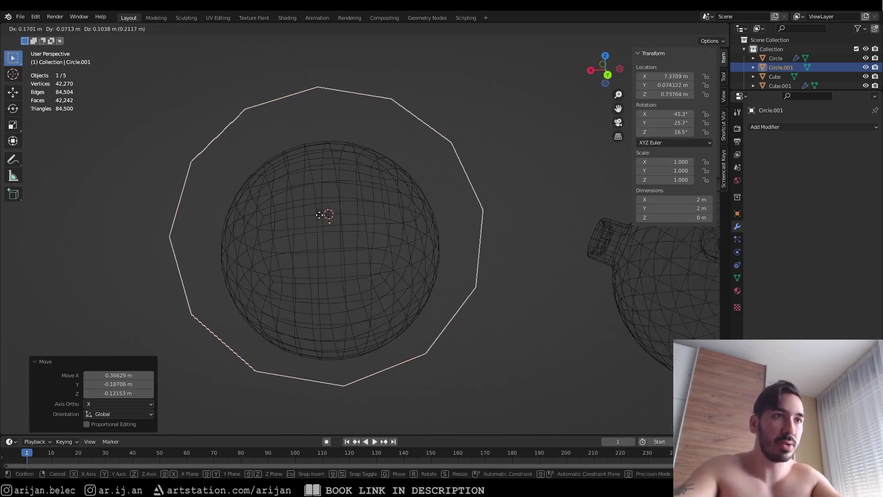
left_click(329, 231)
key("shift+s")
left_click(372, 299)
- Scale the circle down to about 0.217, roughly 0.435 m across, and nudge it along the sphere's surface
key("s")
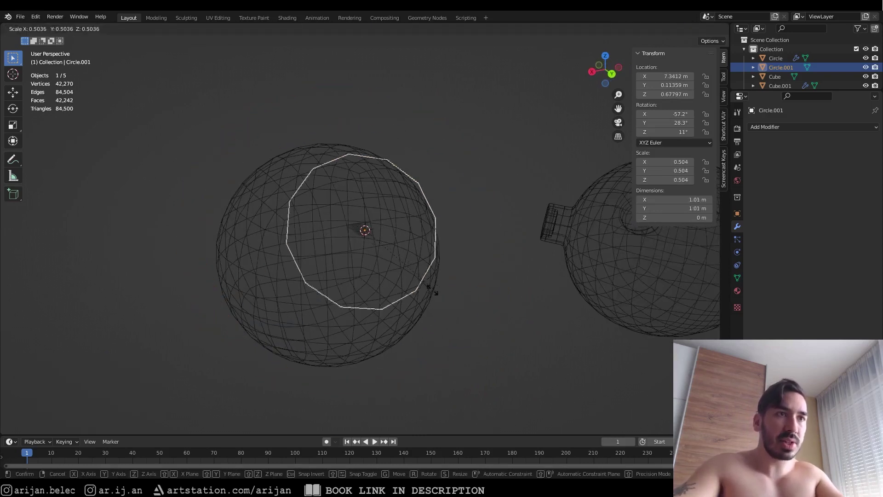
left_click(378, 276)
middle_click_drag(378, 276, 429, 274, "shift")
key("g")
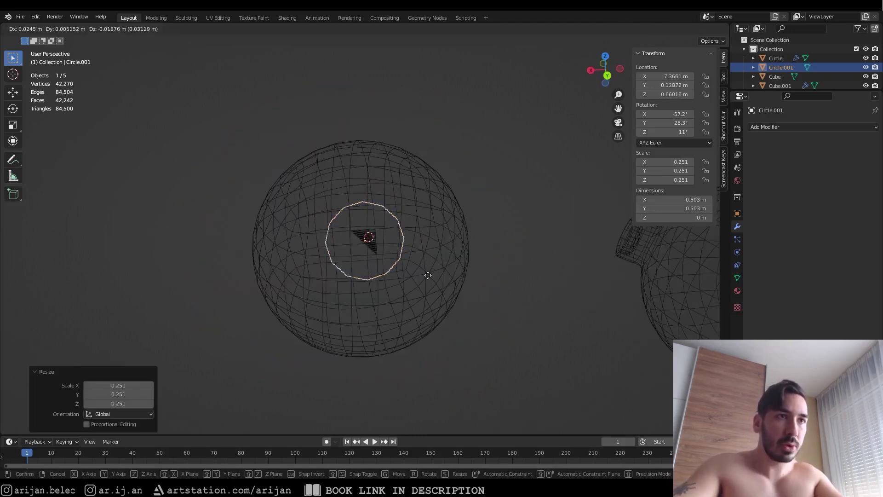
left_click(437, 281)
key("s")
left_click(409, 271)
scroll(391, 253, "up", 3)
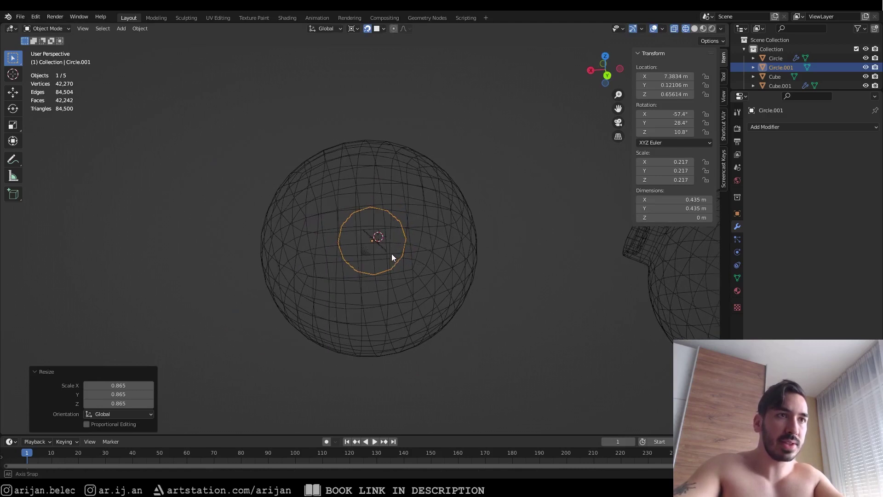
- Return to solid shading, scale the circle to about 0.201, and shift it slightly so it lies over the sphere's face
key("shift+z")
key("s")
left_click(414, 260)
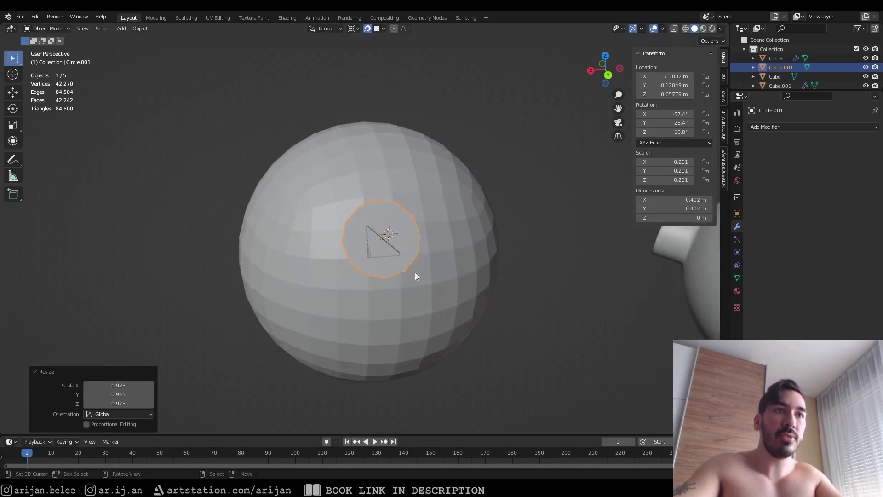
scroll(374, 276, "up", 2)
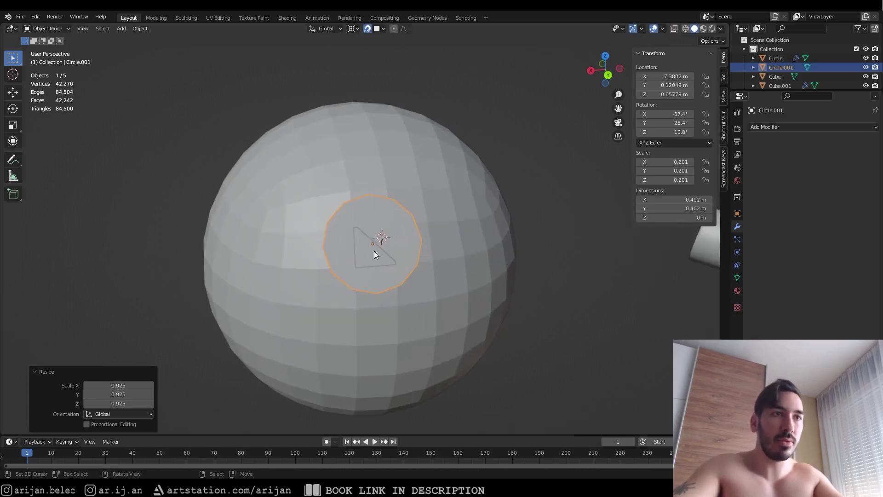
middle_click_drag(385, 211, 332, 233)
key("g")
left_click(344, 219)
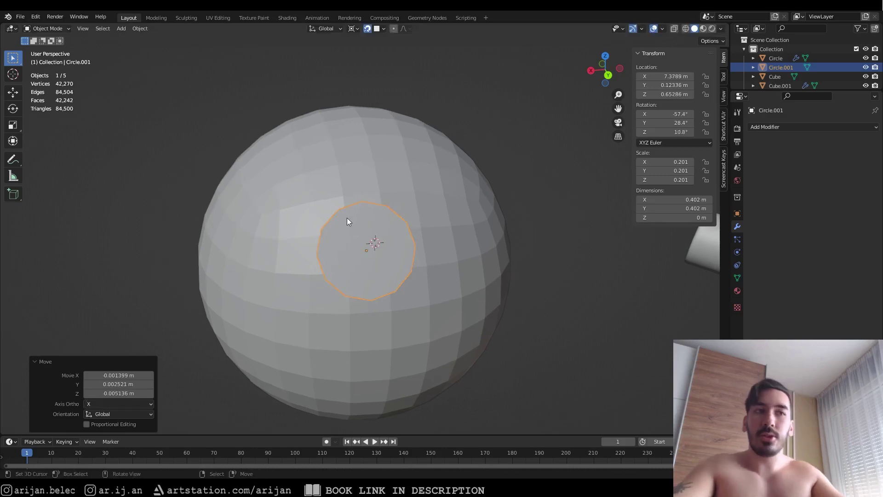
- Trace a path of sphere vertices along two sides of the square region around the circle, and reselect the circle in Object Mode
left_click(327, 203)
key("Tab")
key("3")
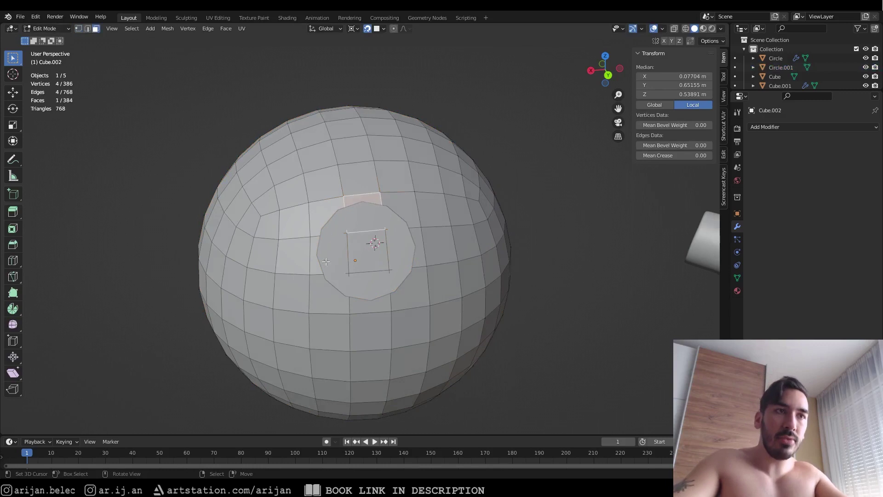
key("1")
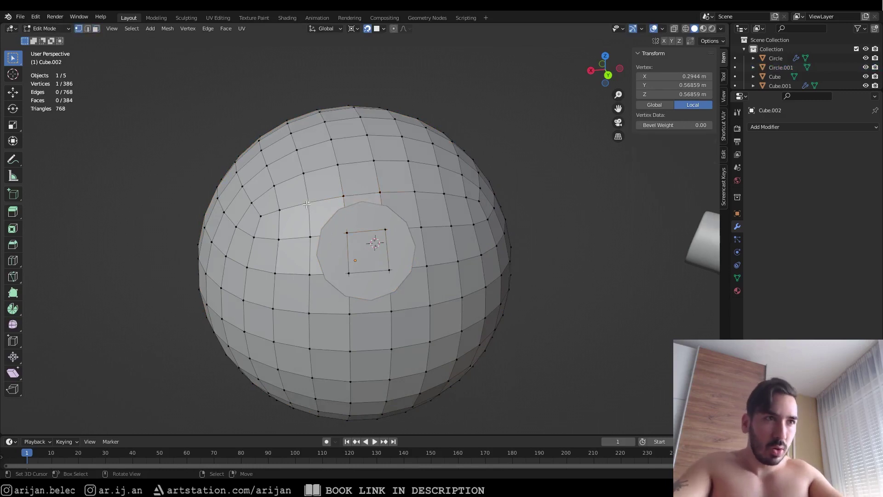
left_click(430, 305, "ctrl+shift")
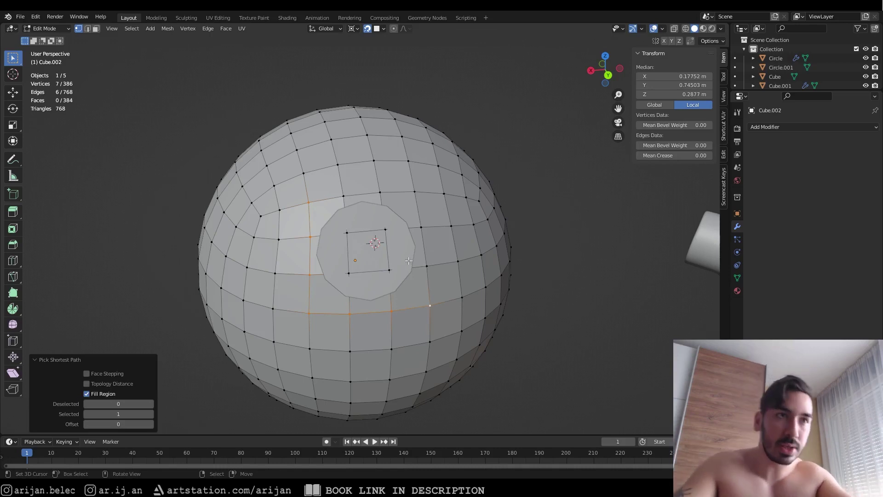
key("Tab")
left_click(379, 234)
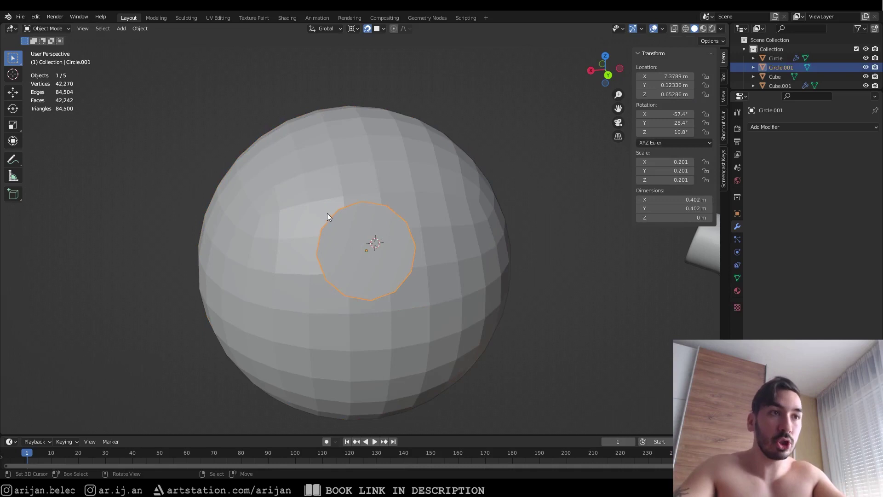
- Add a Shrinkwrap modifier to the 12-vertex circle
middle_click_drag(351, 230, 586, 206)
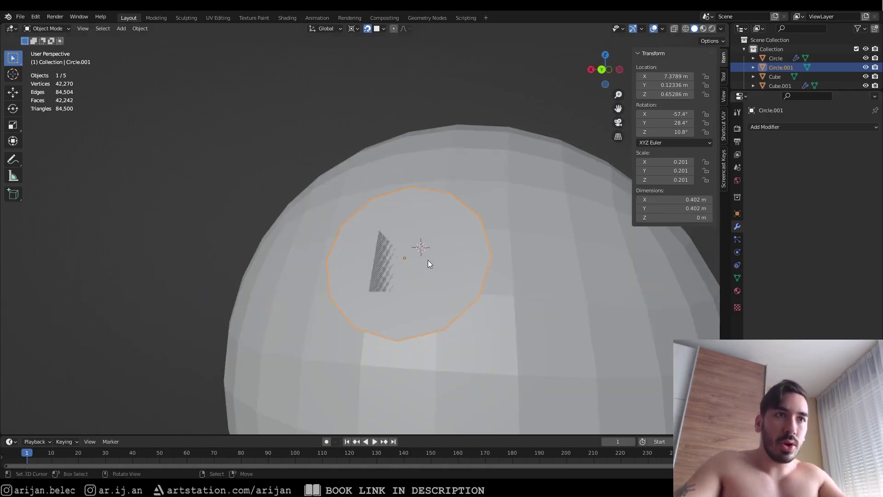
middle_click_drag(428, 264, 464, 269)
left_click(780, 127)
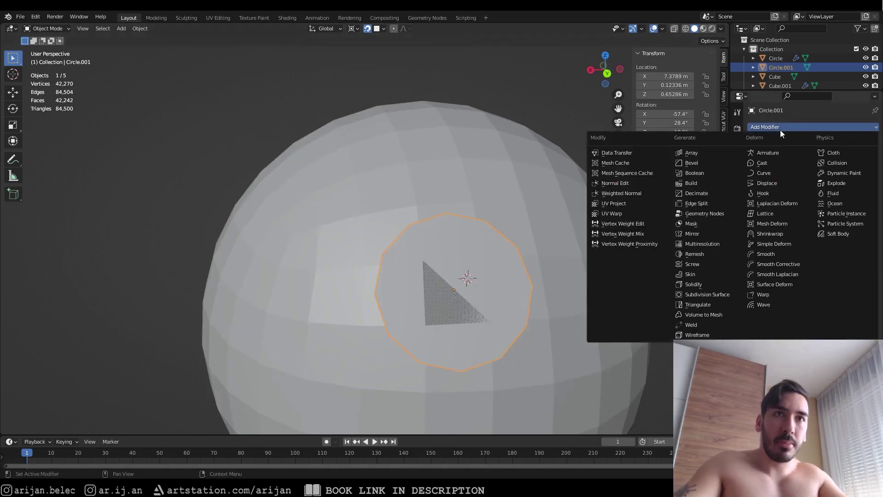
left_click(776, 234)
middle_click_drag(510, 253, 566, 271)
middle_click_drag(566, 271, 482, 187, "shift")
middle_click_drag(405, 216, 741, 186)
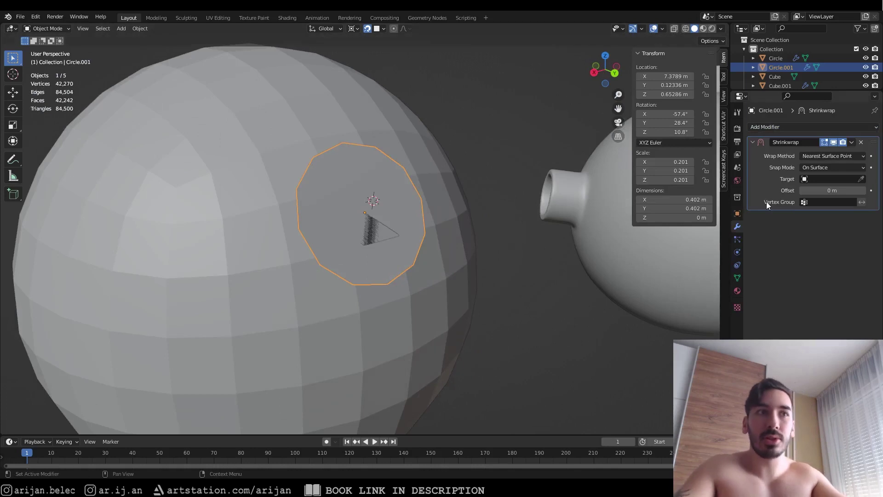
- Rename the quad sphere object beneath the circle as "sphere"
left_click(823, 179)
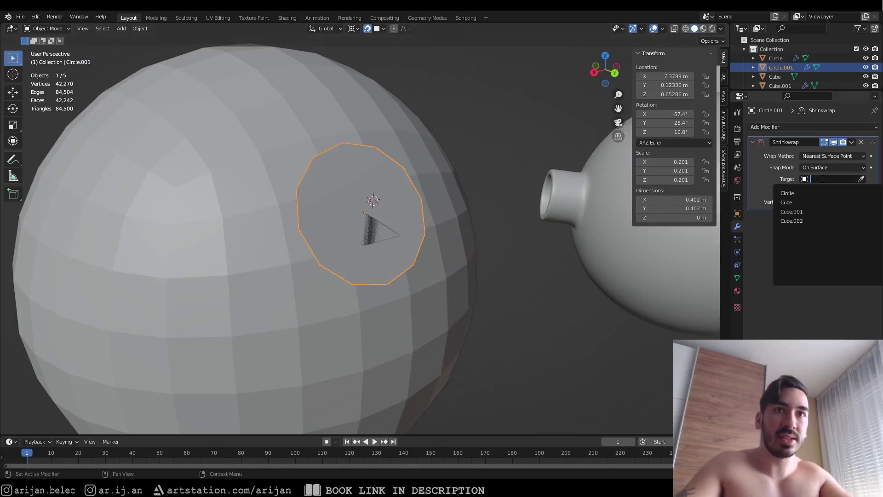
left_click(403, 141)
key("KP_Decimal")
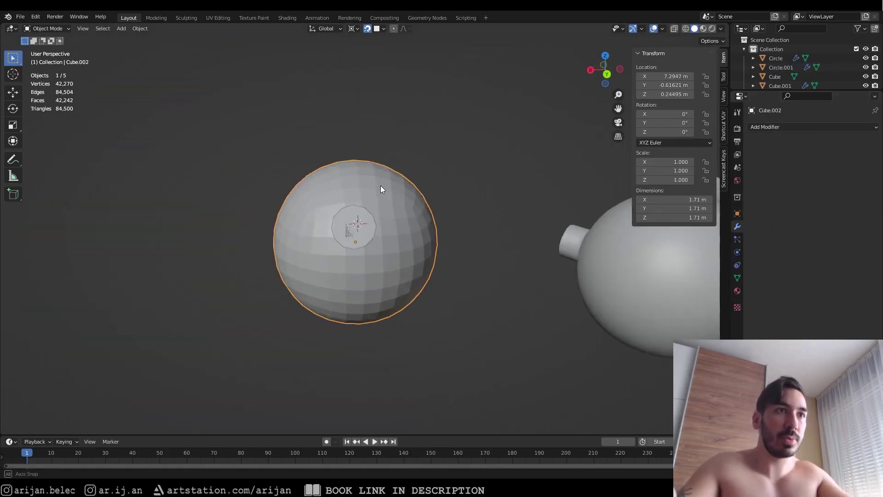
key("F2")
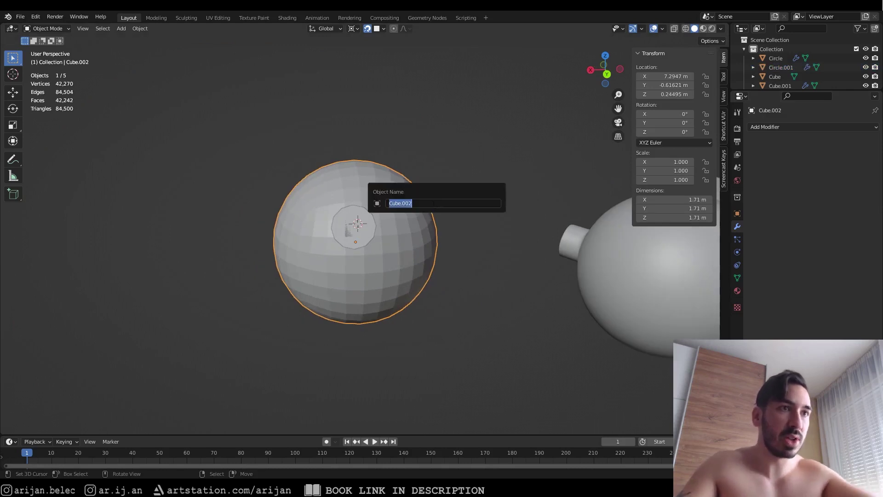
type("sphere")
key("Return")
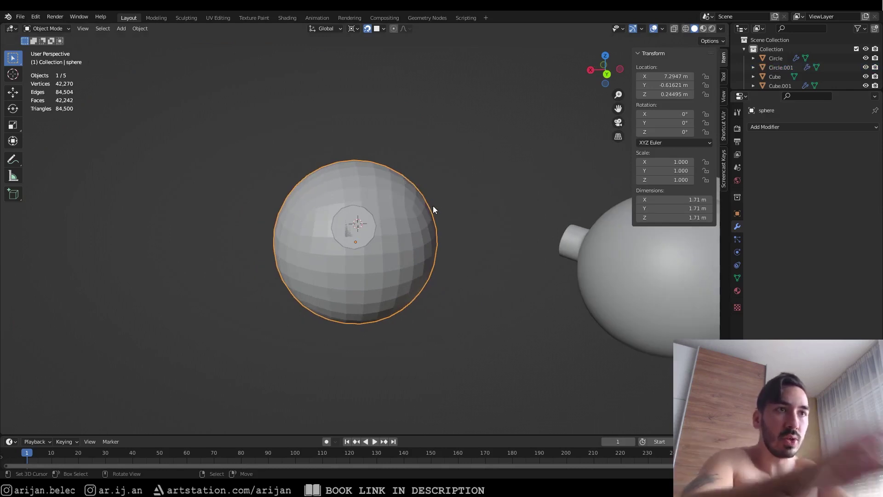
- Set the circle's Shrinkwrap target to the sphere object and its wrap method to Target Normal Project
left_click(368, 222)
key("KP_Decimal")
middle_click_drag(407, 225, 495, 244)
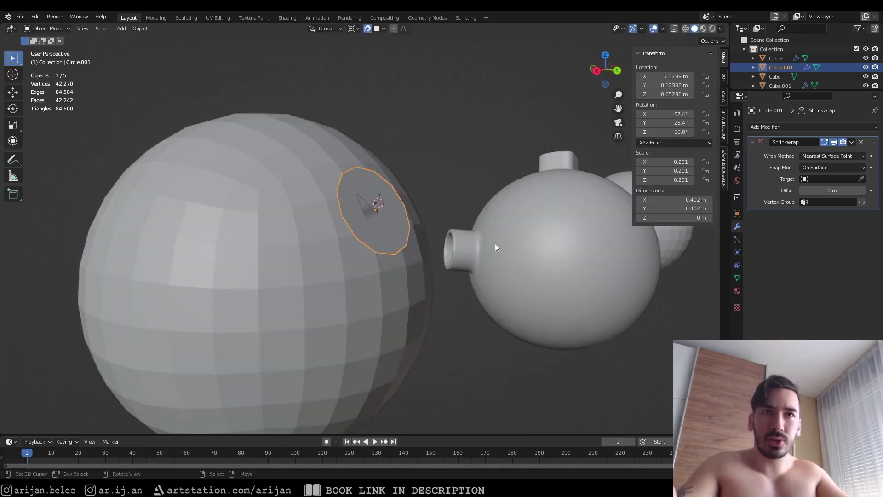
left_click(825, 179)
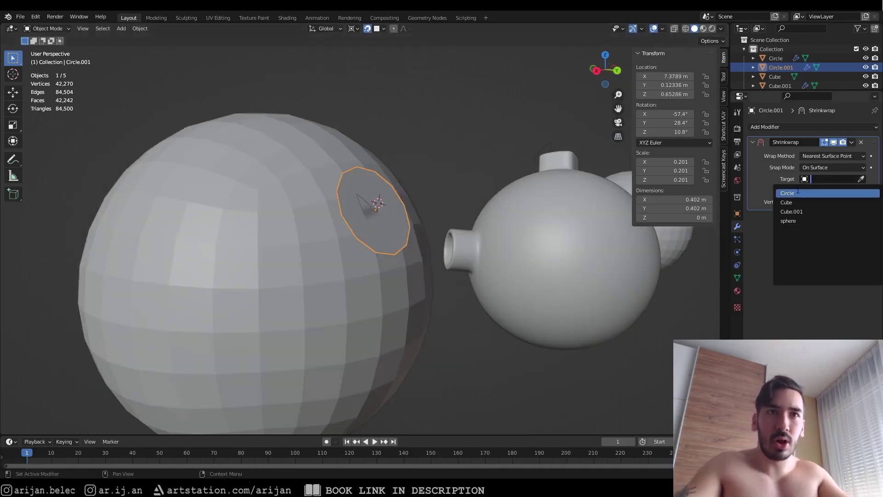
left_click(803, 219)
middle_click_drag(462, 217, 594, 204)
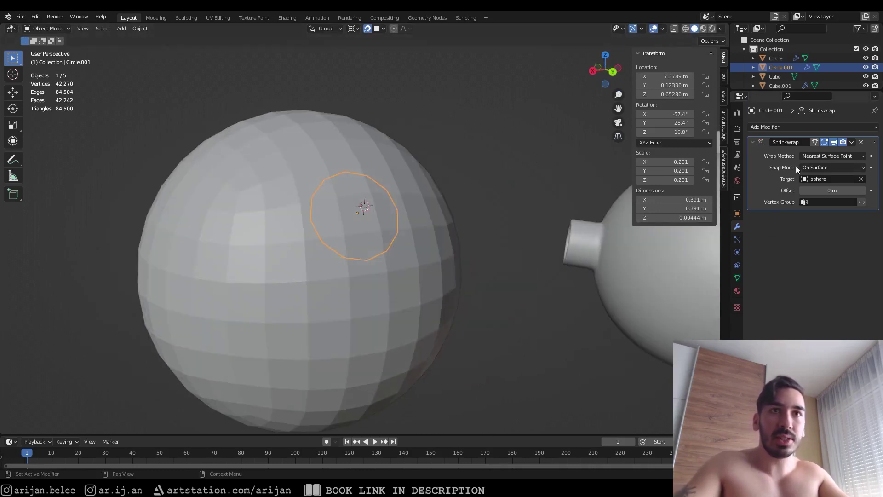
left_click(821, 156)
left_click(809, 197)
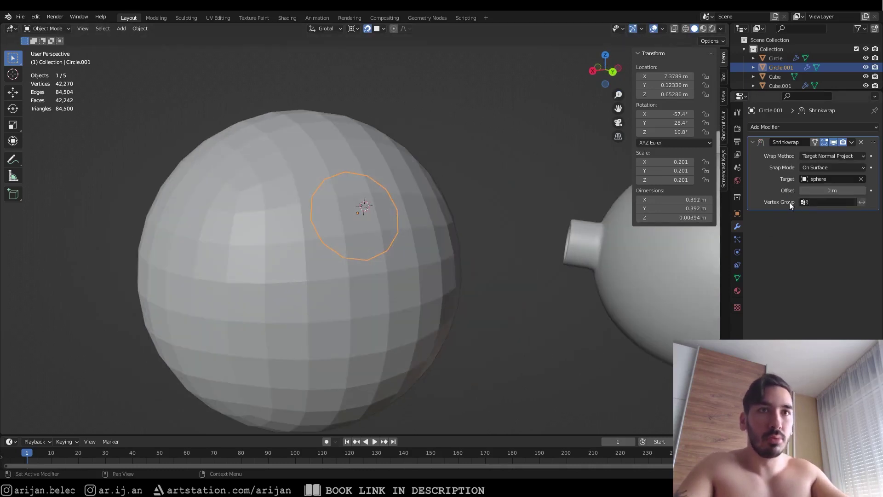
- In wireframe shading, try moving the circle to another side of the sphere to test the surface projection
key("shift+z")
mouse_move(352, 221)
middle_mouse_down()
mouse_move(371, 247)
mouse_move(369, 220)
mouse_move(349, 237)
middle_mouse_up()
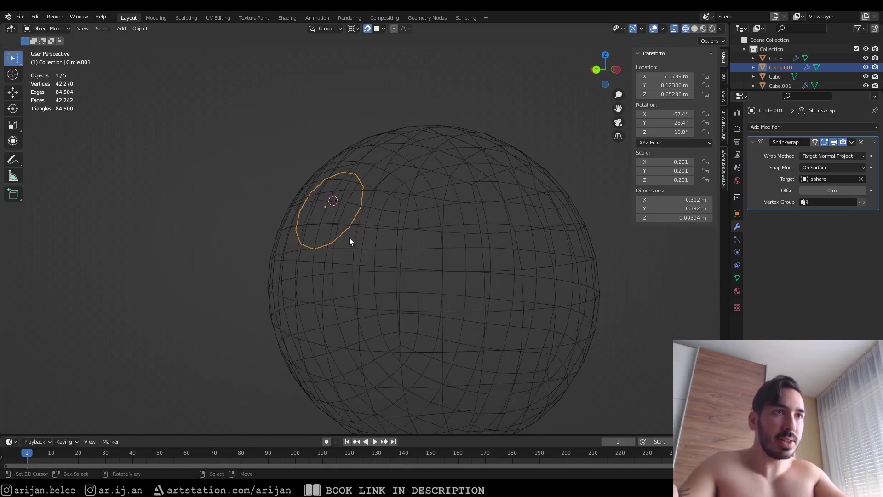
key("g")
left_click(457, 158)
middle_click_drag(457, 157, 429, 158)
key("g")
left_click(484, 275)
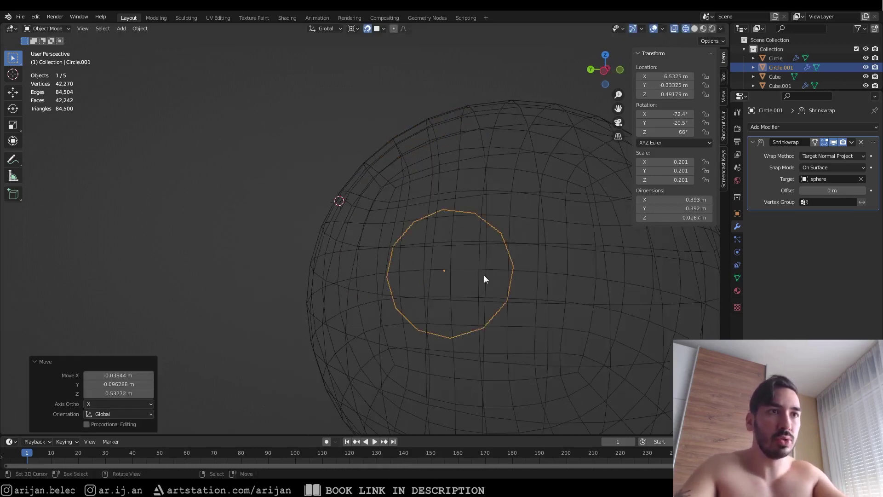
- Return to solid shading and slide the circle back across the sphere's surface to its lower front area
scroll(496, 266, "down", 3)
middle_click_drag(496, 265, 498, 286)
key("shift+z")
key("g")
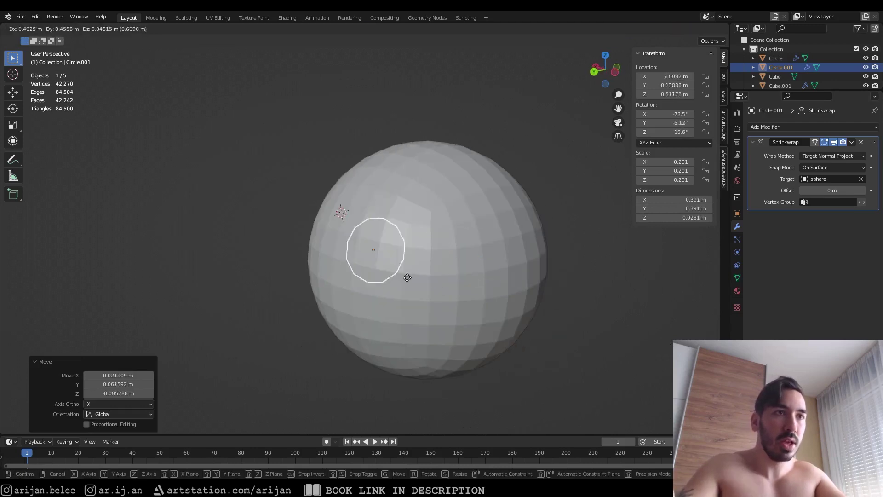
left_click(407, 277)
middle_click_drag(407, 277, 363, 228)
key("g")
left_click(416, 249)
key("g")
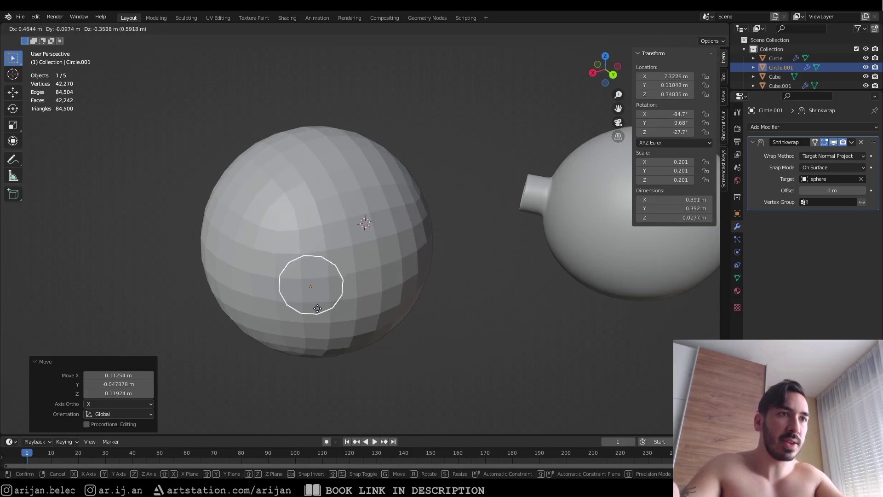
left_click(316, 296)
- Nudge the circle over the sphere's quad grid, snap the 3D cursor to it, and bring its Y rotation to about 10.7°
middle_click_drag(315, 295, 359, 256)
key("g")
left_click(318, 276)
key("r")
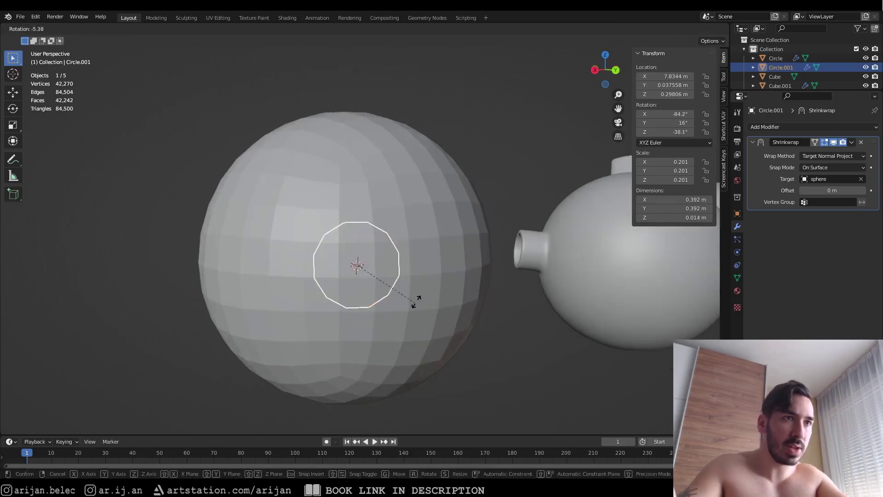
left_click(415, 300)
middle_click_drag(413, 304, 352, 237)
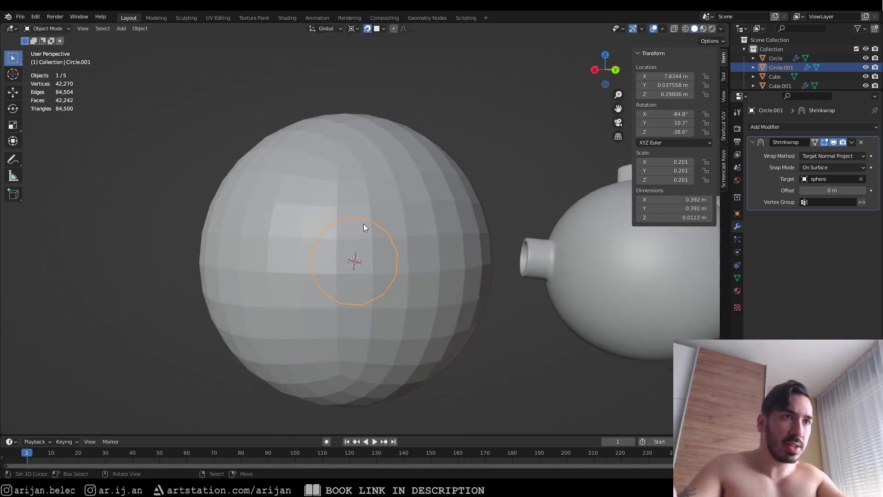
scroll(365, 226, "up", 3)
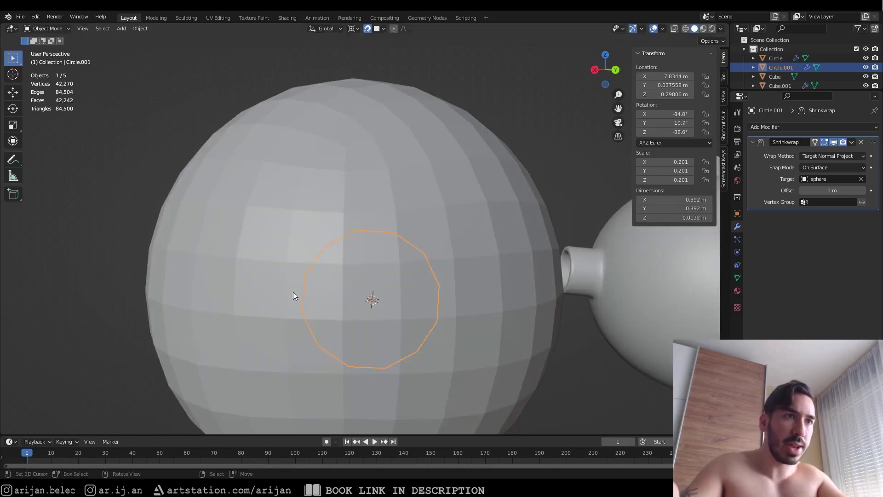
middle_click_drag(294, 295, 450, 270)
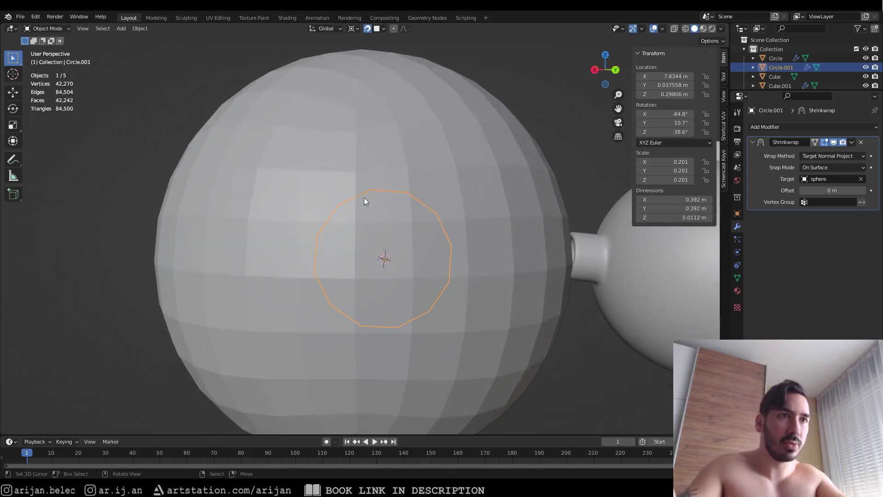
- Align the view squarely to the circle's face and rotate the circle in Object Mode to about 17.6° in Y
key("Tab")
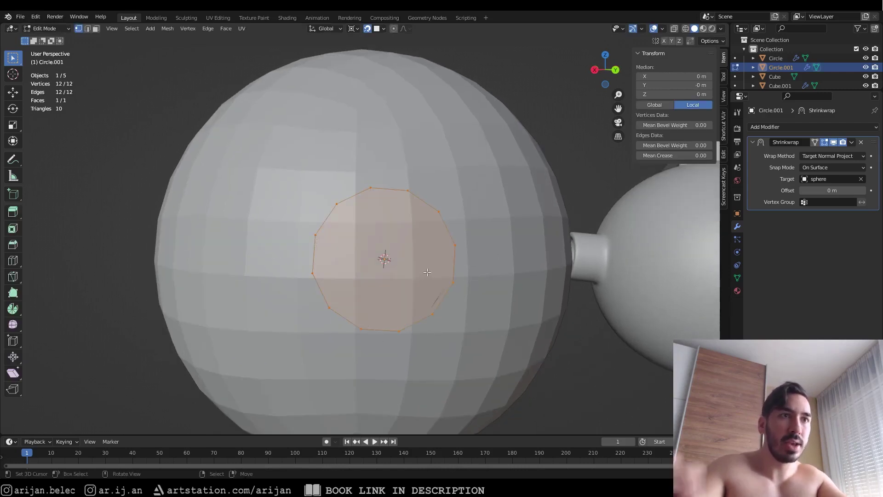
key("shift+KP_7")
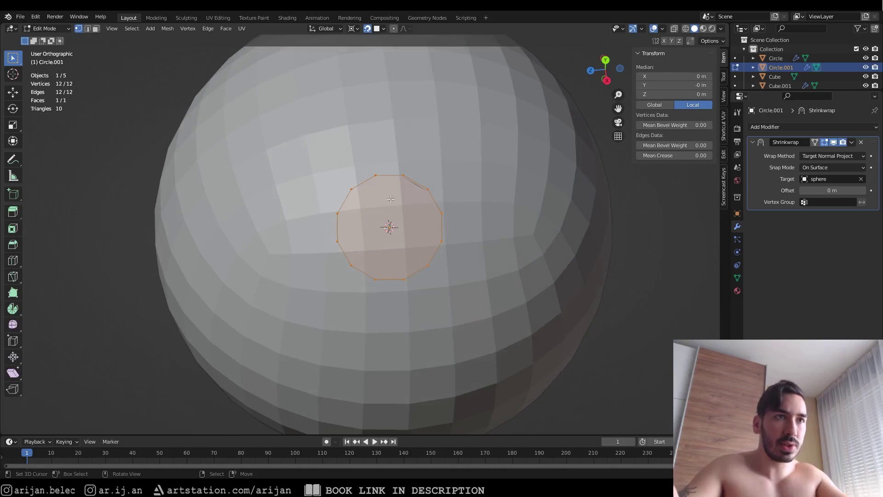
middle_click_drag(406, 227, 426, 199)
key("shift+KP_7")
key("Tab")
scroll(426, 199, "up", 1)
scroll(426, 199, "down", 2)
scroll(426, 200, "up", 1)
key("r")
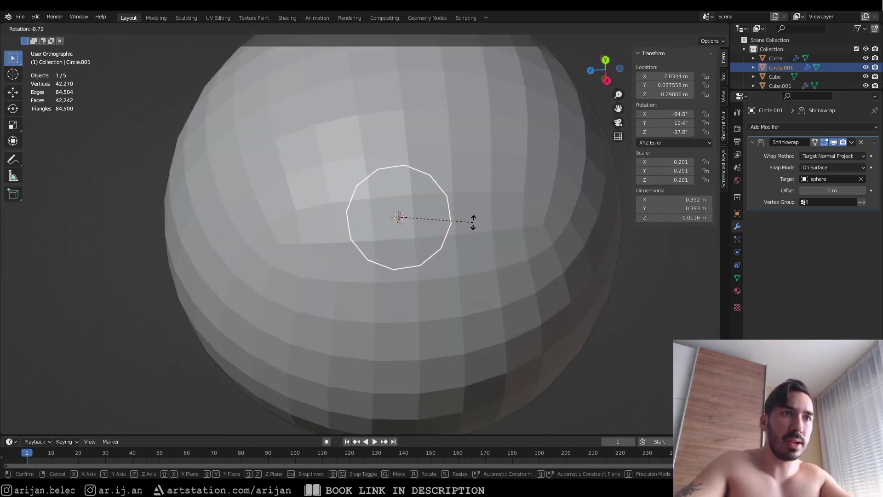
right_click(472, 224)
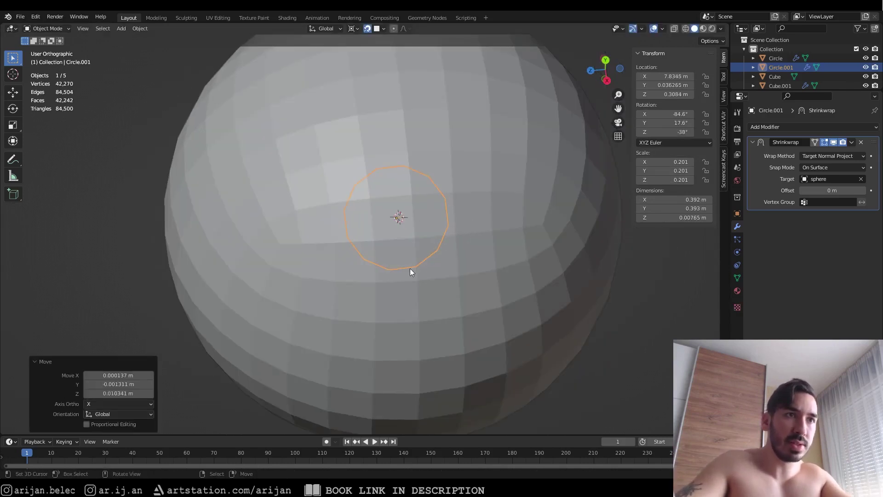
- Nudge the circle slightly across the surface and rotate it in the view plane, ending with a turn of -20.6°
key("g")
left_click(454, 255)
key("r")
left_click(450, 263)
key("r")
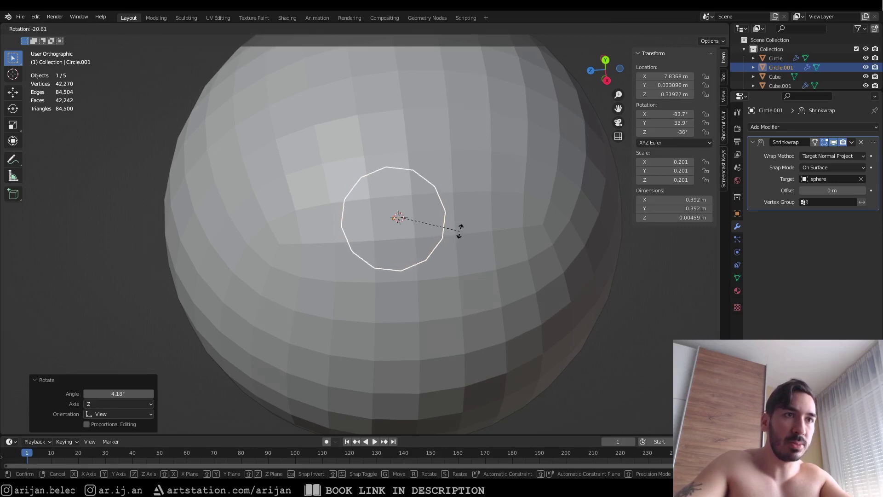
left_click(460, 229)
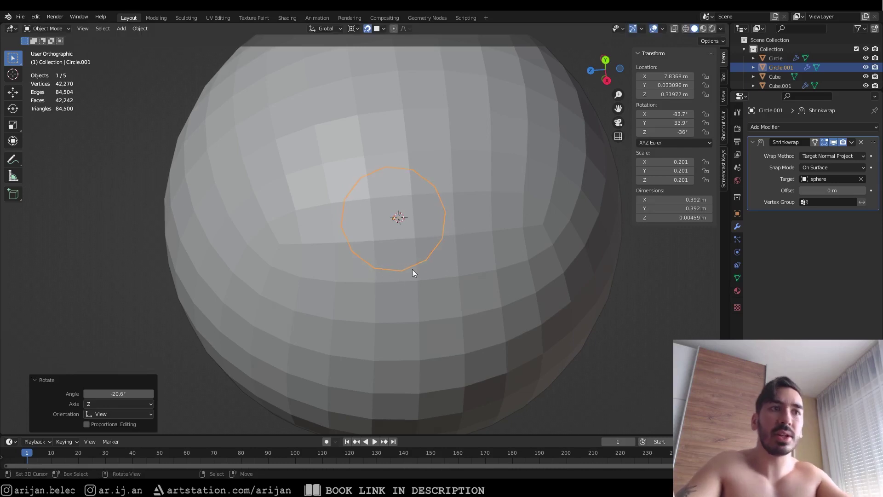
- Bring the circle's Y rotation to about 15.8° and shift it minimally to fine-tune its fit over the quads
key("r")
right_click(457, 261)
key("r")
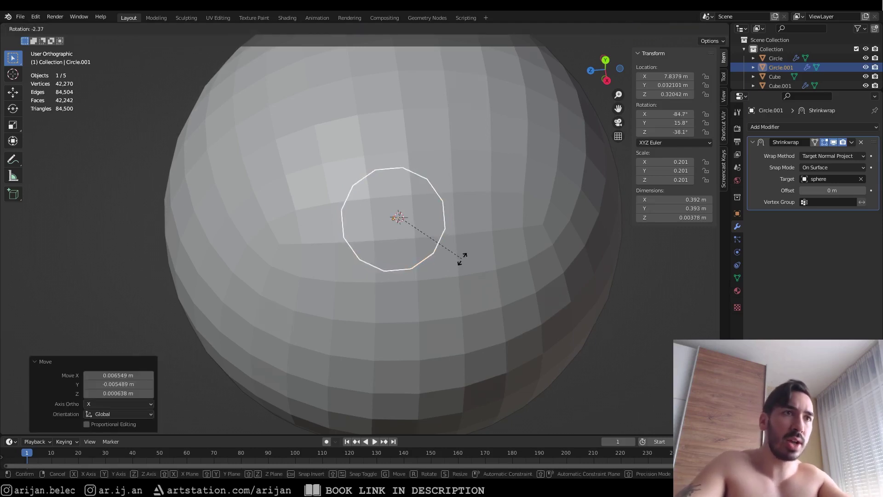
right_click(459, 261)
key("g")
left_click(385, 200)
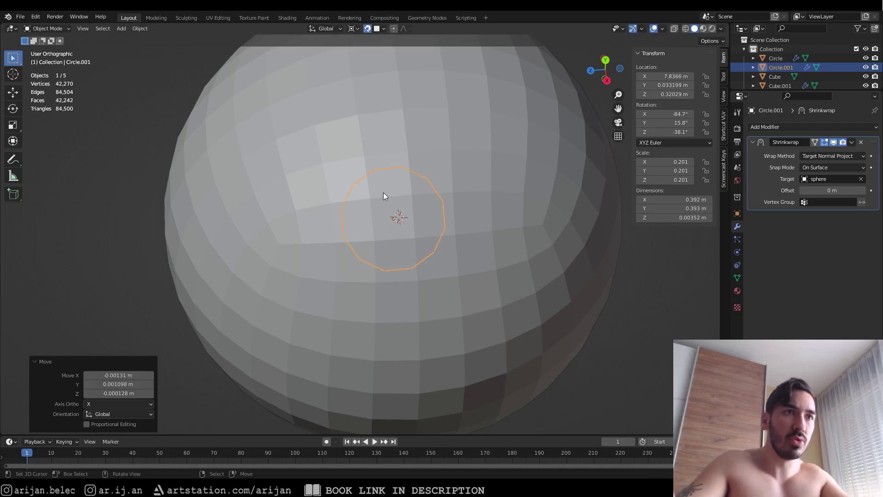
- Check the circle's fit on the sphere in wireframe and solid shading, and apply its Shrinkwrap modifier
middle_click_drag(409, 224, 452, 183)
key("KP_1")
key("shift+z")
mouse_move(433, 234)
middle_mouse_down()
mouse_move(428, 209)
mouse_move(408, 239)
mouse_move(284, 265)
middle_mouse_up()
key("shift+z")
key("ctrl+a")
middle_click_drag(600, 194, 441, 214)
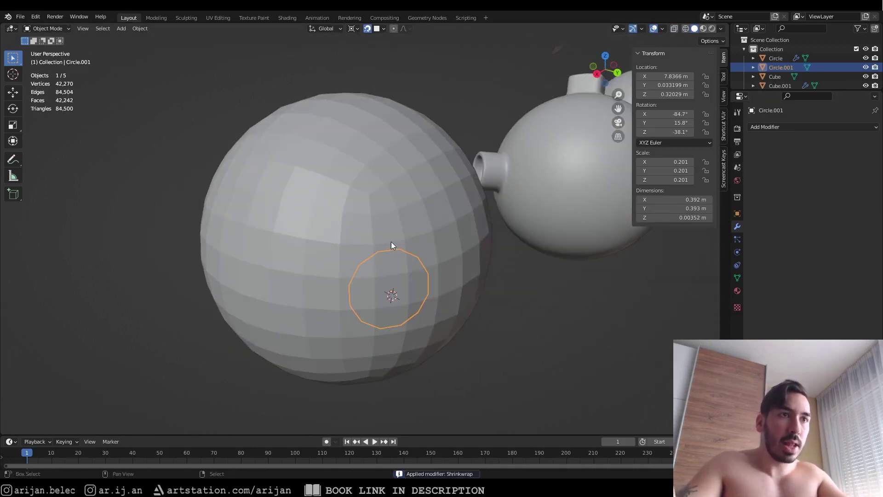
- Join the circle into the sphere object and open the combined mesh in Edit Mode
left_click(371, 218)
key("shift+z")
left_click(352, 275)
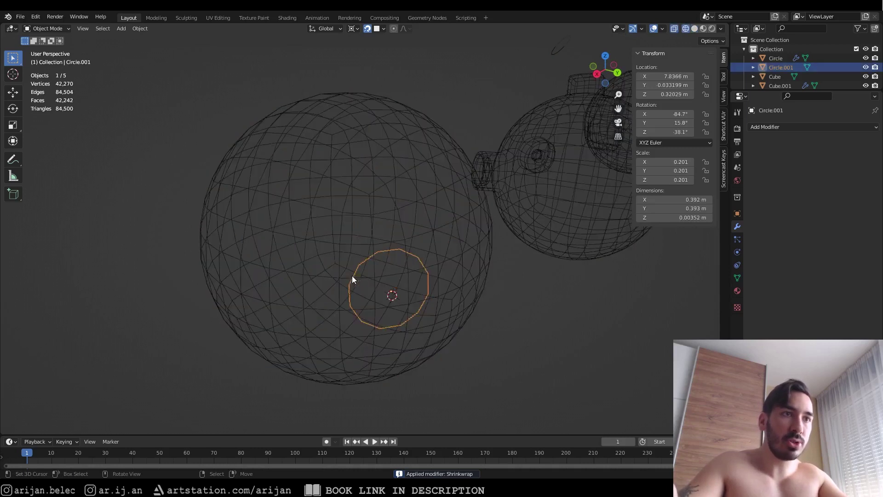
mouse_move(354, 277)
middle_mouse_down()
mouse_move(341, 280)
mouse_move(366, 271)
mouse_move(362, 278)
middle_mouse_up()
key("shift+z")
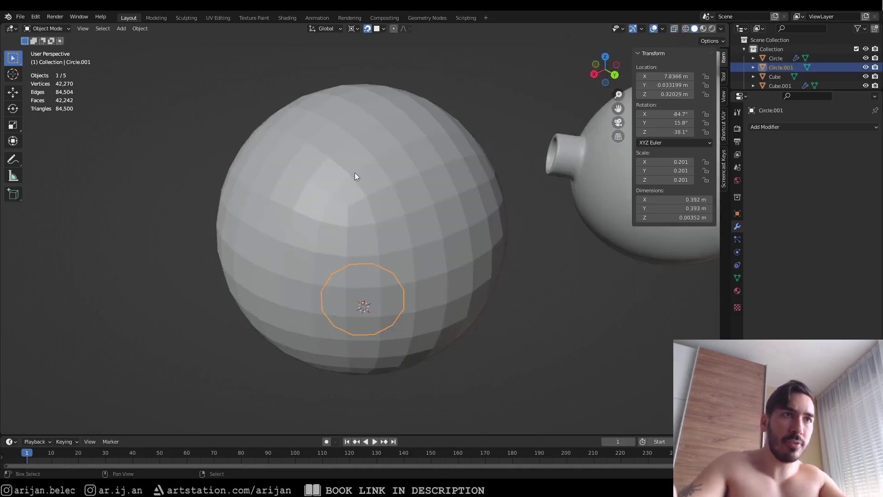
left_click(346, 174, "shift")
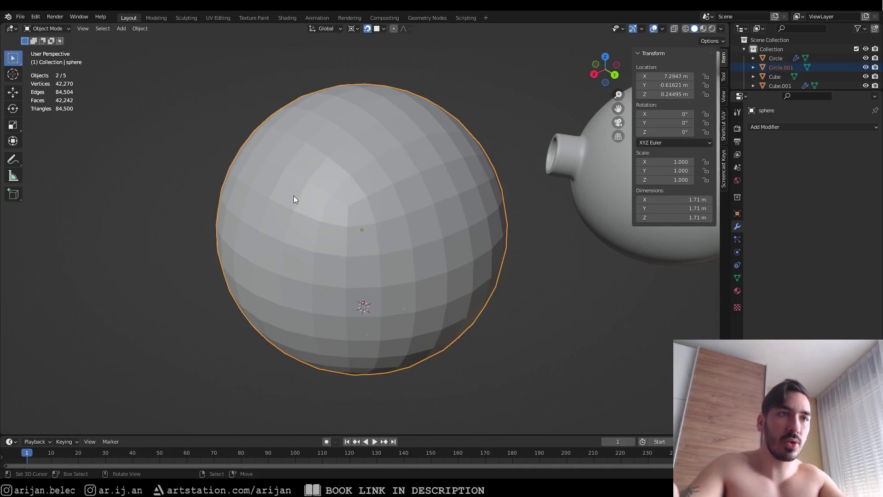
key("ctrl+j")
key("Tab")
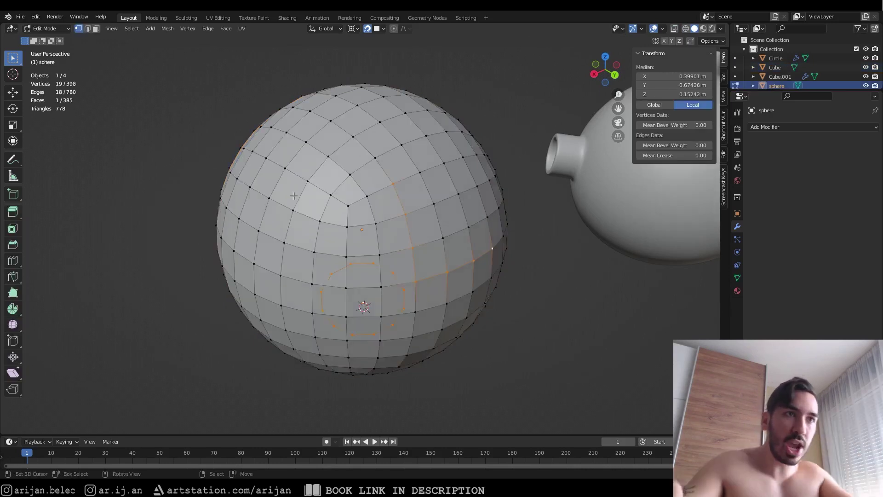
- Deselect all mesh elements and turn off snapping
middle_click_drag(294, 195, 424, 191)
key("alt+a")
middle_click_drag(416, 235, 411, 225)
scroll(411, 225, "up", 1)
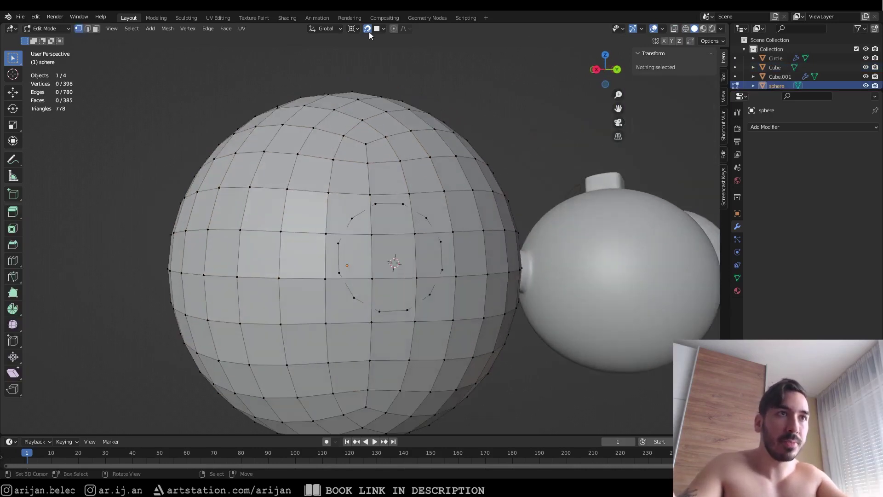
left_click(368, 29)
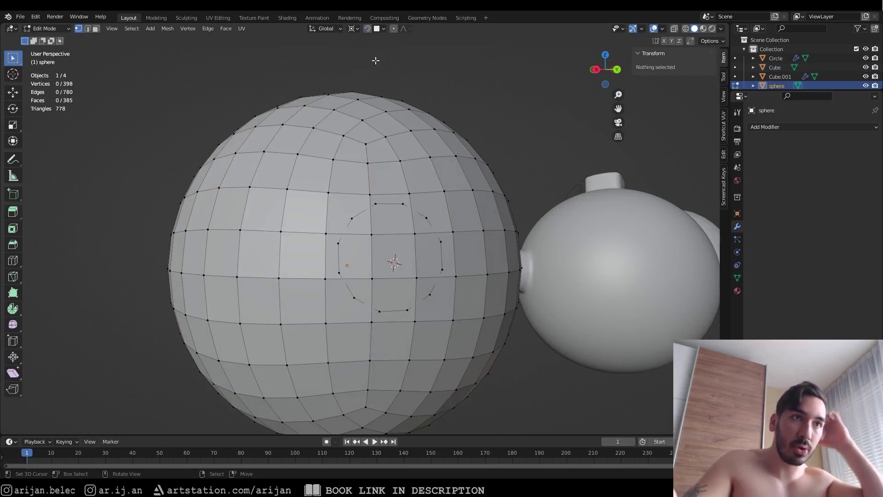
- Examine the circle's alignment with the sphere's quads in wireframe and solid shading, with all mesh elements deselected
middle_click_drag(368, 265, 250, 238)
key("3")
left_click(392, 261)
key("alt+z")
key("1")
key("a")
key("alt+a")
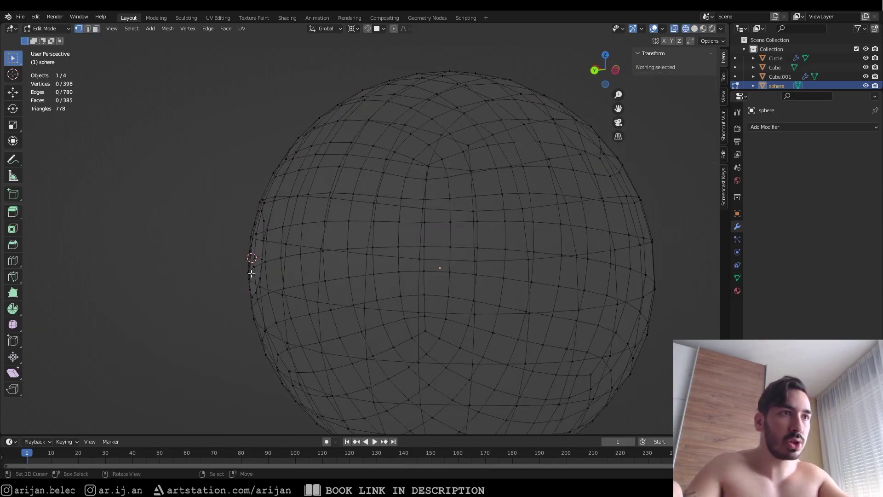
middle_click_drag(306, 225, 394, 219)
key("shift+z")
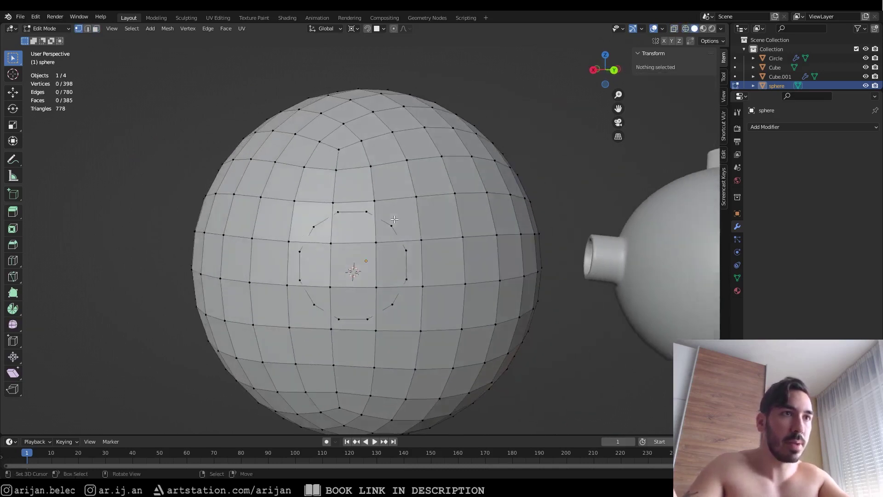
- Delete the four vertices of the sphere face at the circle's centre to open a square hole around the circle
scroll(359, 227, "down", 1)
key("3")
left_click(319, 219)
left_click(367, 257)
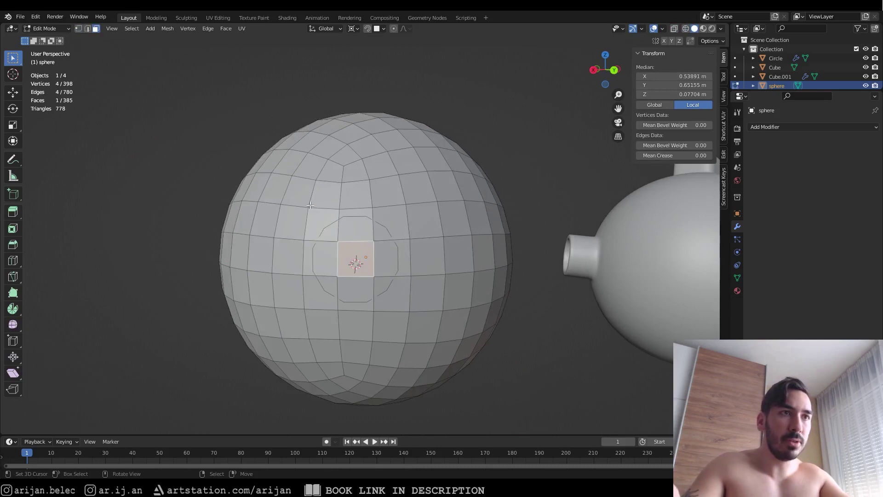
middle_click_drag(311, 205, 398, 269)
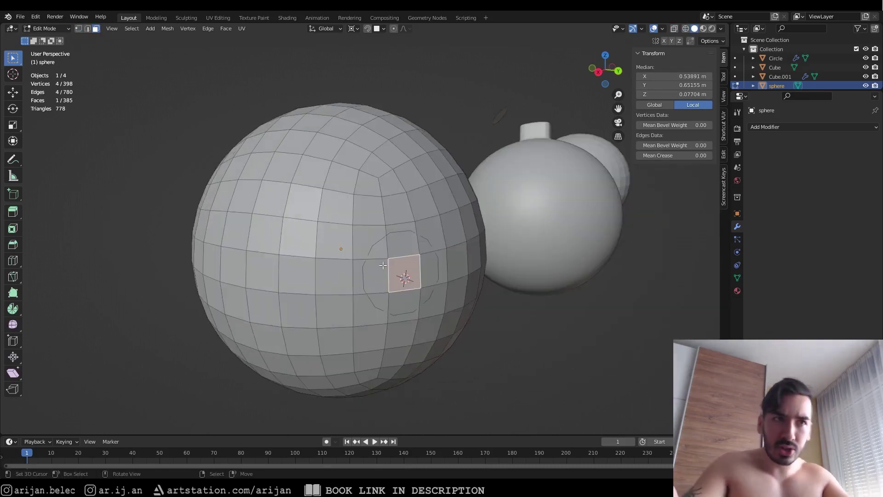
key("x")
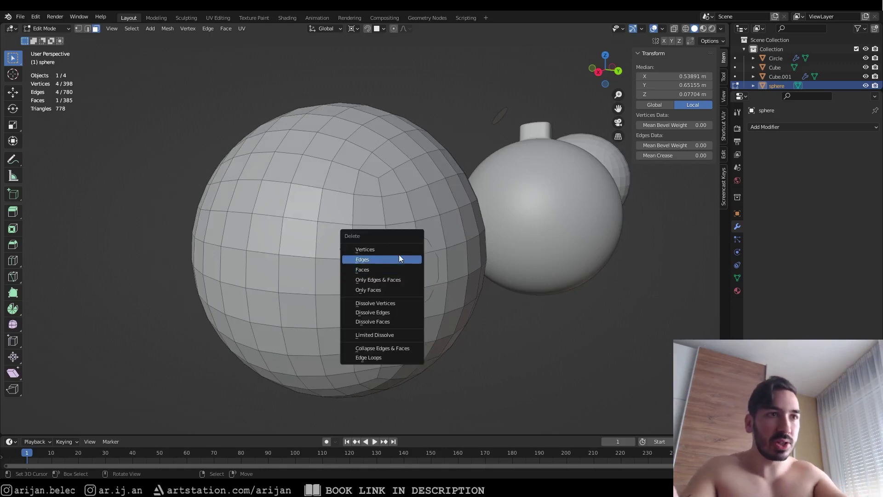
left_click(394, 248)
middle_click_drag(394, 248, 392, 242)
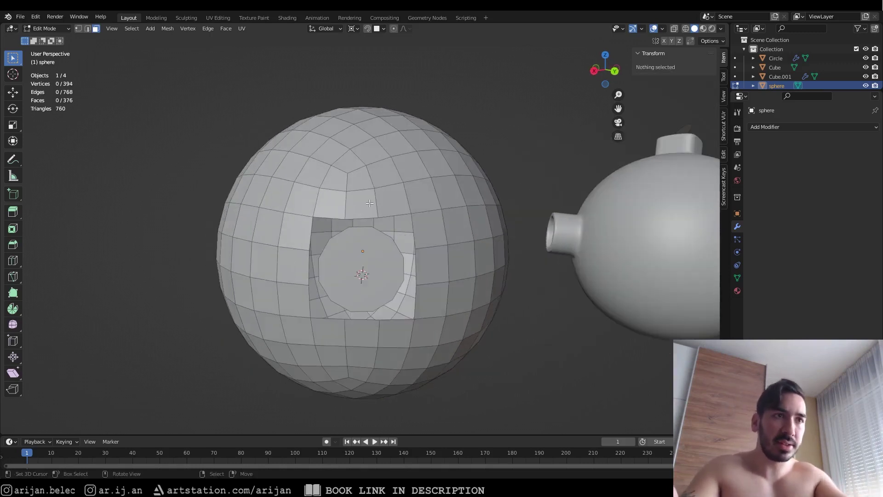
- Select the square hole's boundary loop and the circle's edge loop, connect them with Bridge Edge Loops, and return to Object Mode
key("1")
scroll(350, 237, "up", 3)
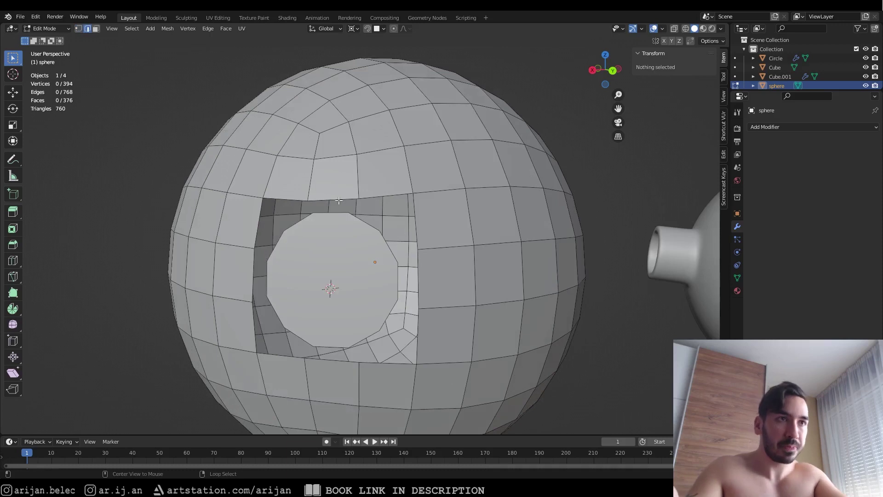
left_click(339, 200, "alt")
middle_click_drag(339, 201, 343, 228)
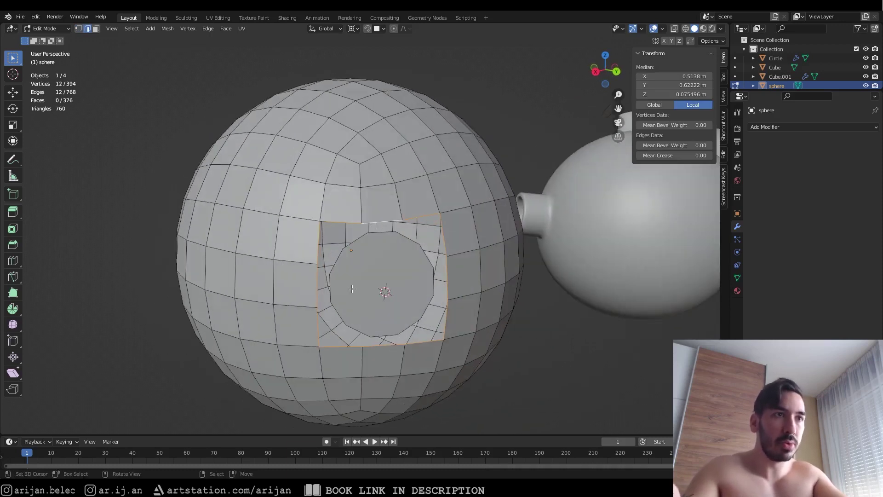
middle_click_drag(453, 251, 420, 246)
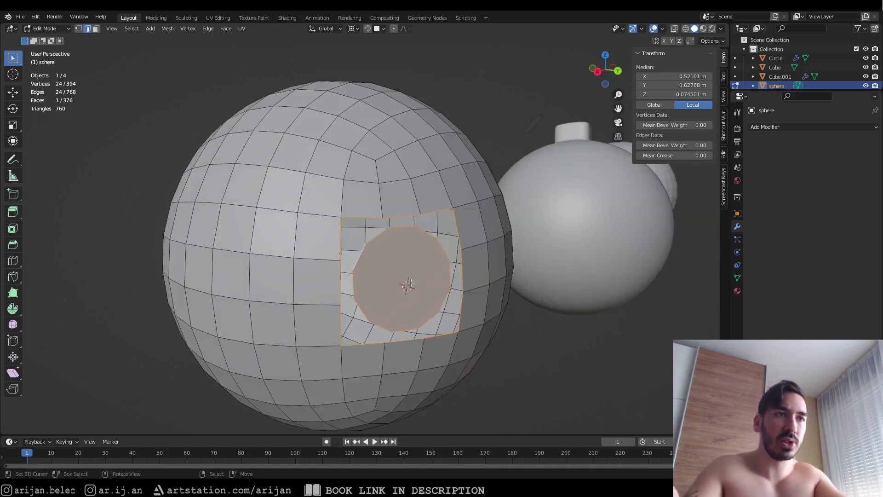
middle_click_drag(410, 283, 248, 249)
right_click(195, 240)
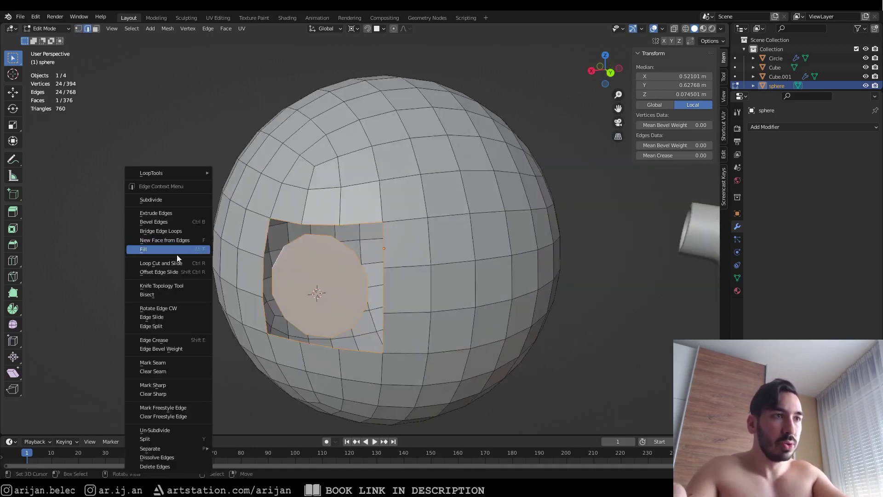
left_click(173, 234)
middle_click_drag(366, 265, 449, 268)
key("Tab")
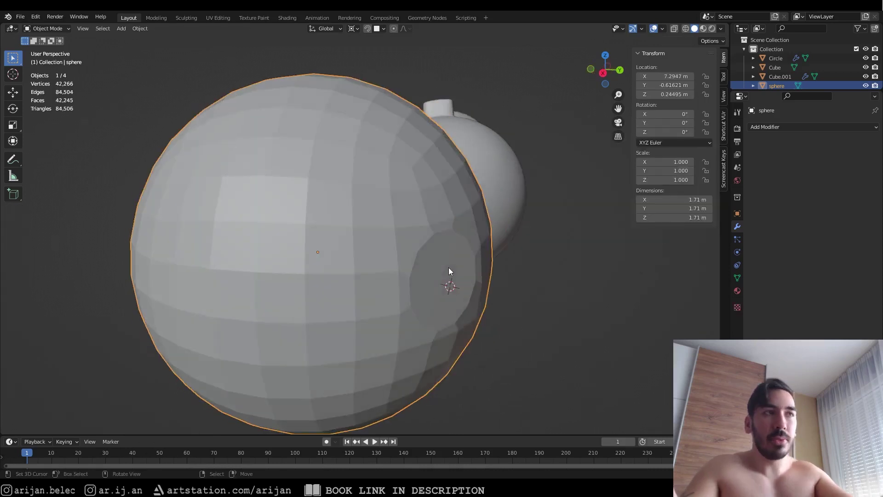
- Look up the LoopTools add-on in the preferences by searching the add-ons for "loop", and close the preferences
left_click(34, 17)
left_click(61, 148)
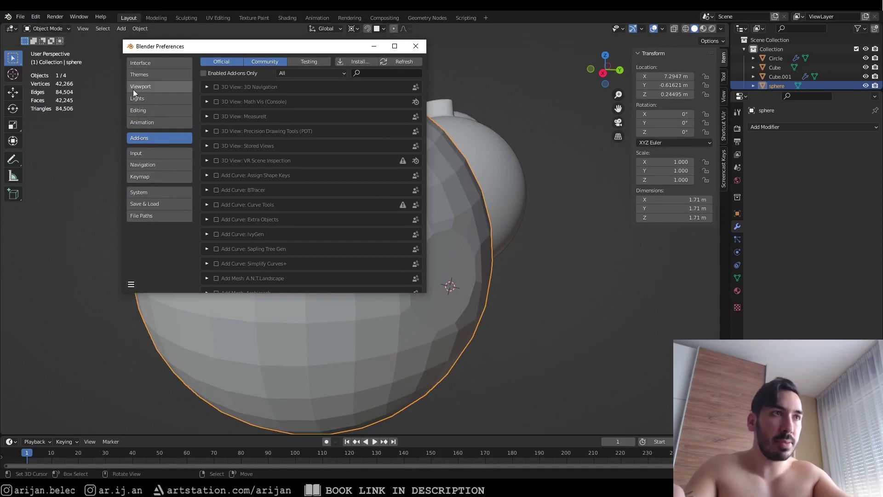
left_click(38, 18)
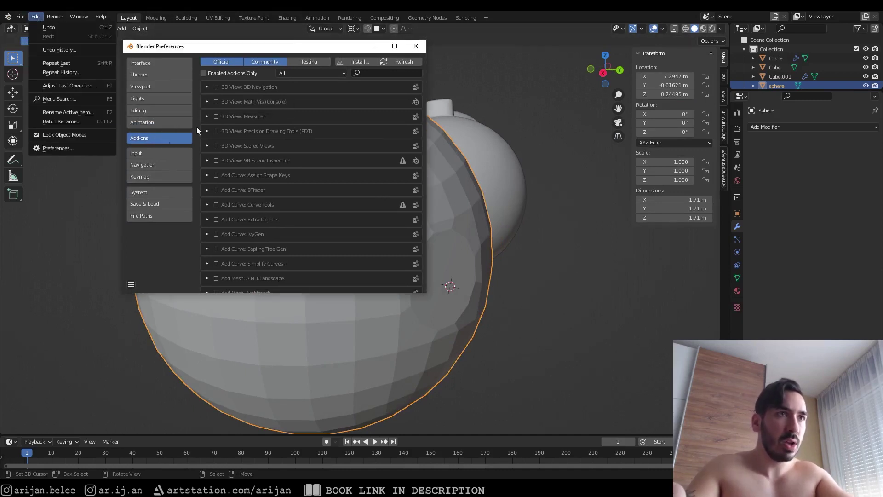
type("loop")
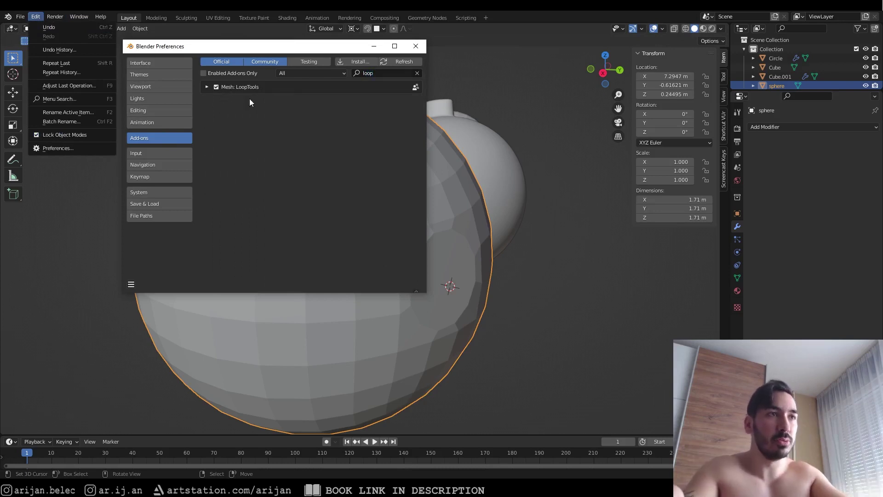
left_click_drag(214, 48, 205, 55)
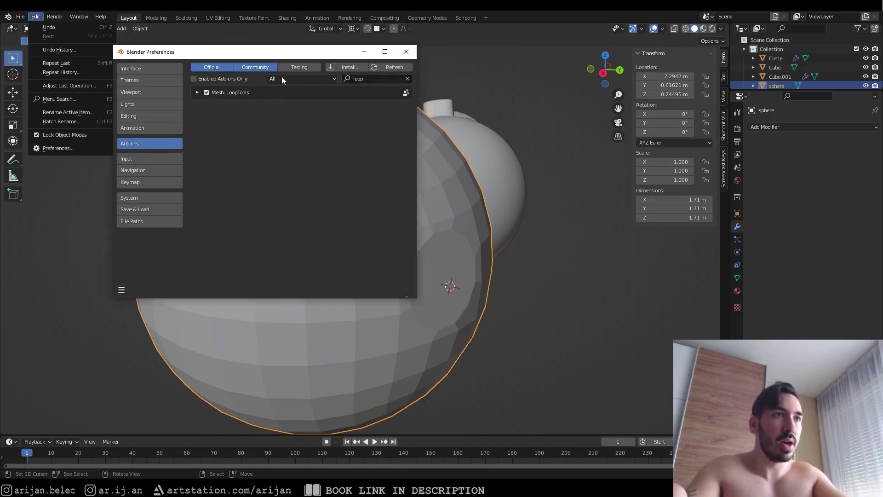
left_click(408, 54)
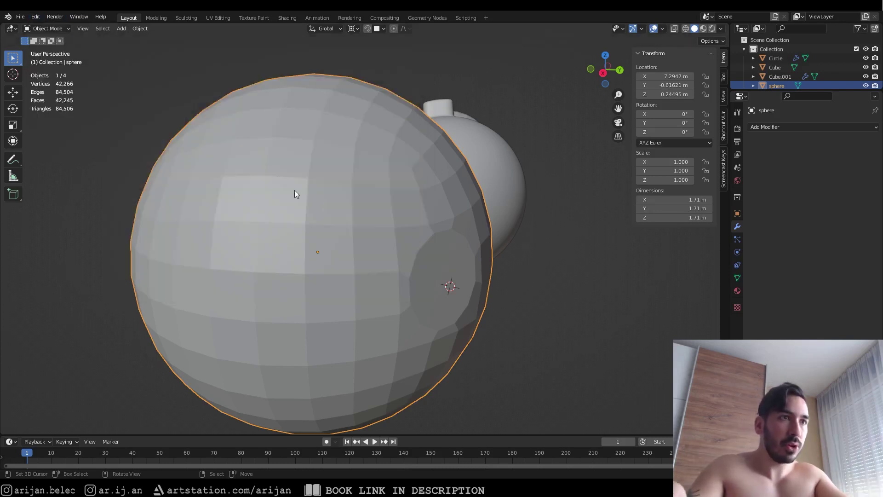
- Return to Edit Mode and select only the circular face inside the bridged ring
key("Tab")
mouse_move(414, 248)
middle_mouse_down()
mouse_move(405, 248)
mouse_move(410, 258)
middle_mouse_up()
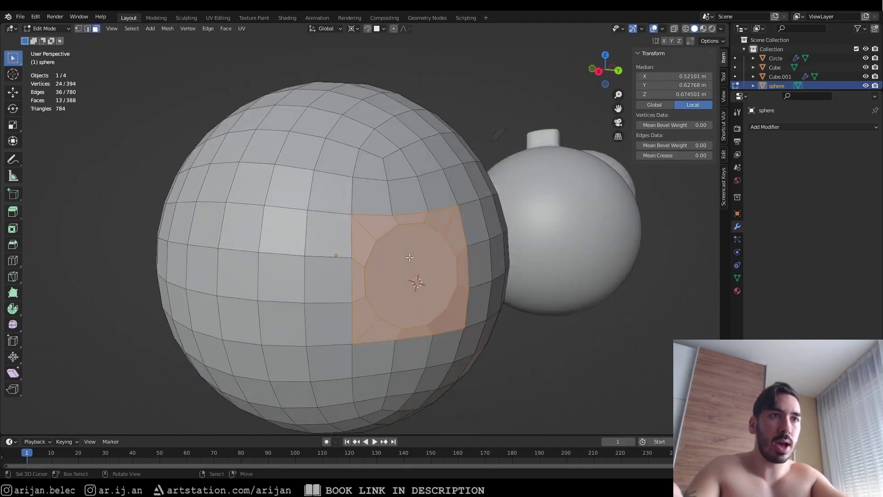
left_click(410, 257)
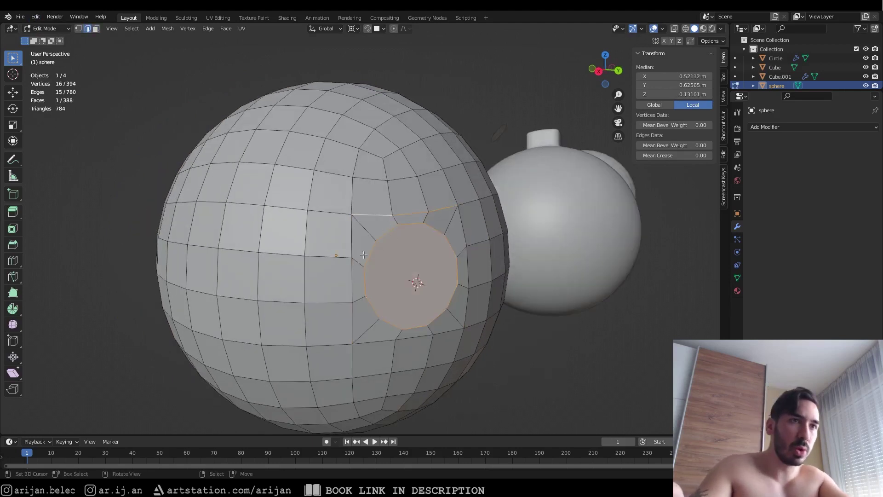
key("a")
key("a")
key("3")
left_click(413, 278)
- Examine the circular face and the ring of bridged faces around it on the sphere
middle_click_drag(413, 279, 347, 274)
left_click(418, 228, "alt")
key("Tab")
key("Tab")
right_click(351, 255)
middle_click_drag(347, 274, 440, 259)
scroll(429, 271, "up", 2)
key("x")
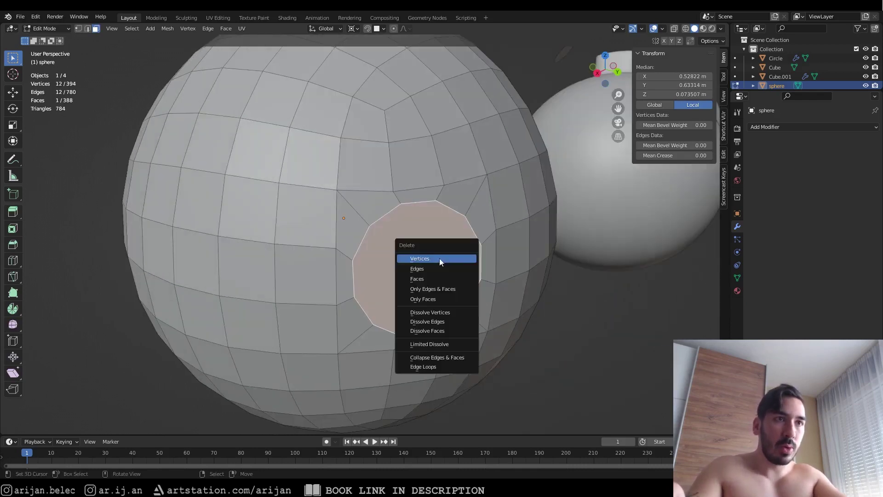
key("Escape")
middle_click_drag(389, 237, 397, 232)
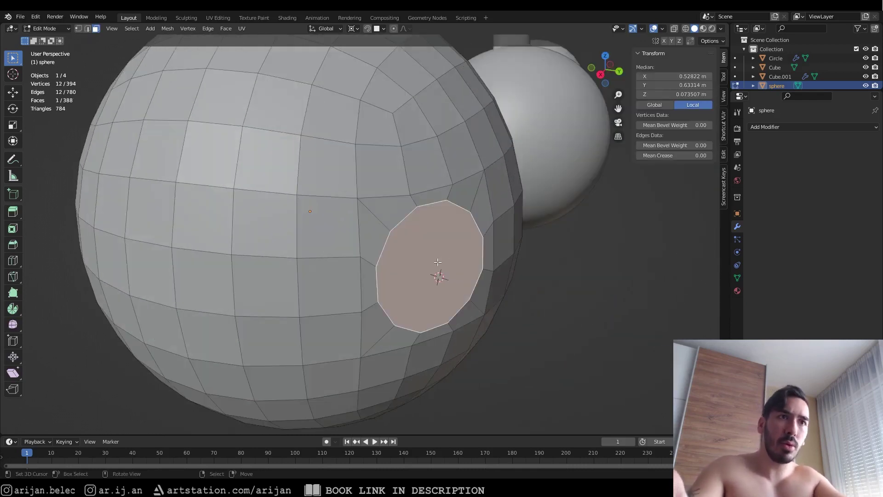
- Try extruding the circular face outward from the sphere twice, undoing each trial
middle_click_drag(437, 262, 363, 264)
key("e")
left_click(479, 273)
key("ctrl+z")
key("e")
left_click(420, 272)
key("ctrl+z")
- Extrude the circular face outward from the sphere in two successive segments to form a short cylinder
middle_click_drag(364, 264, 454, 275)
key("e")
left_click(428, 283)
key("e")
left_click(459, 264)
- Slide the cylinder's intermediate edge loop to its end and merge the mesh's overlapping vertices by distance
key("1")
right_click(444, 243, "alt")
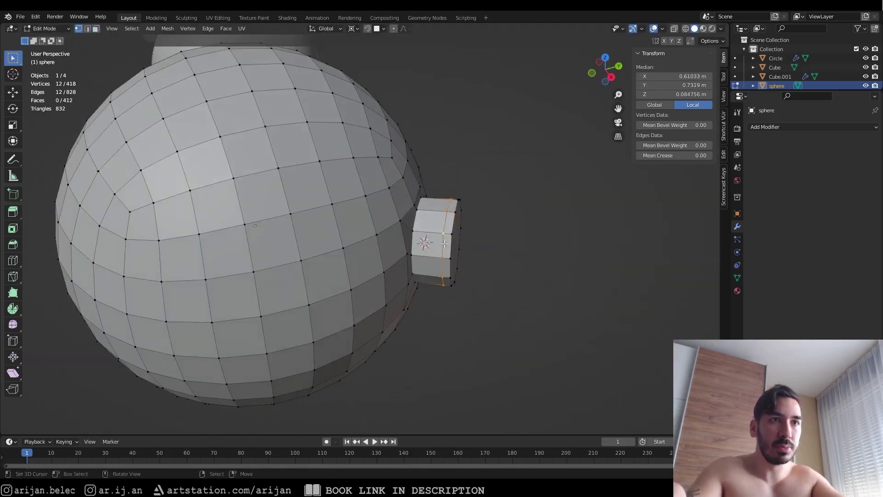
key("g")
key("g")
middle_click_drag(445, 244, 478, 281)
left_click(461, 248)
key("a")
key("m")
key("b")
- Delete only the face capping the cylinder's outer end, keeping its rim vertices and edges
key("3")
right_click(425, 267)
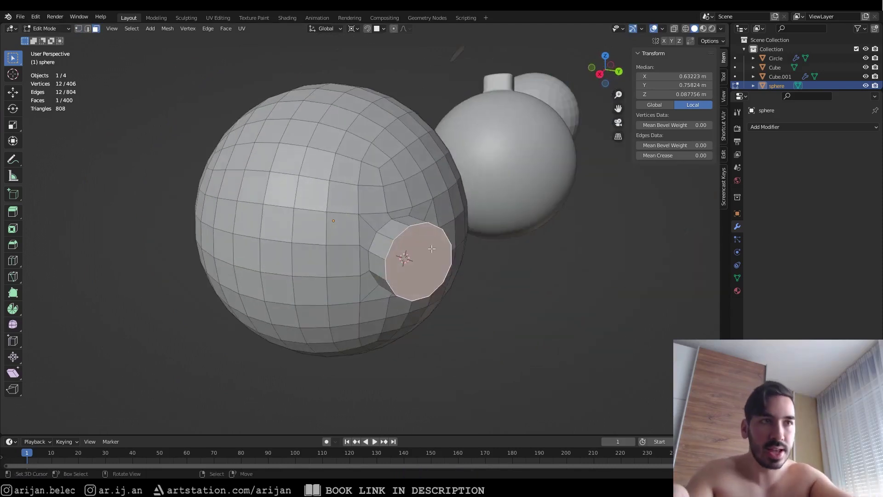
middle_click_drag(432, 249, 385, 224)
key("1")
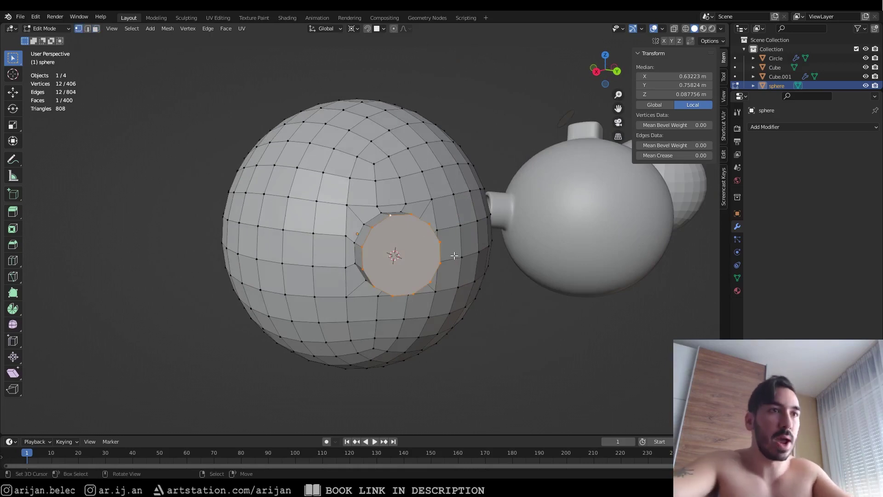
middle_click_drag(454, 256, 414, 276)
scroll(413, 278, "up", 4)
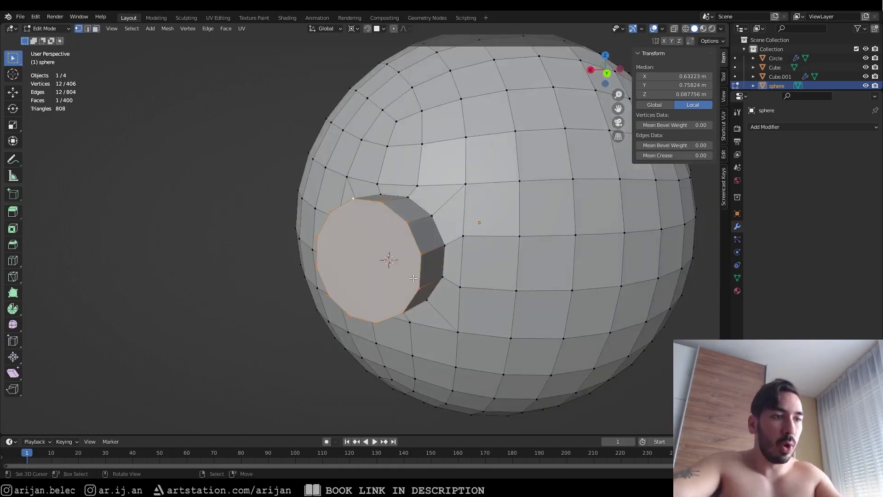
key("x")
key("Escape")
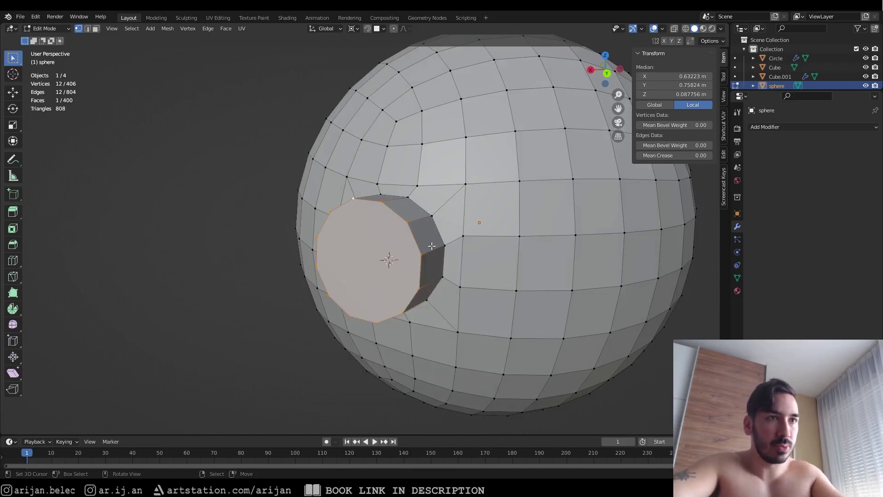
key("x")
left_click(382, 262)
middle_click_drag(382, 263, 455, 249)
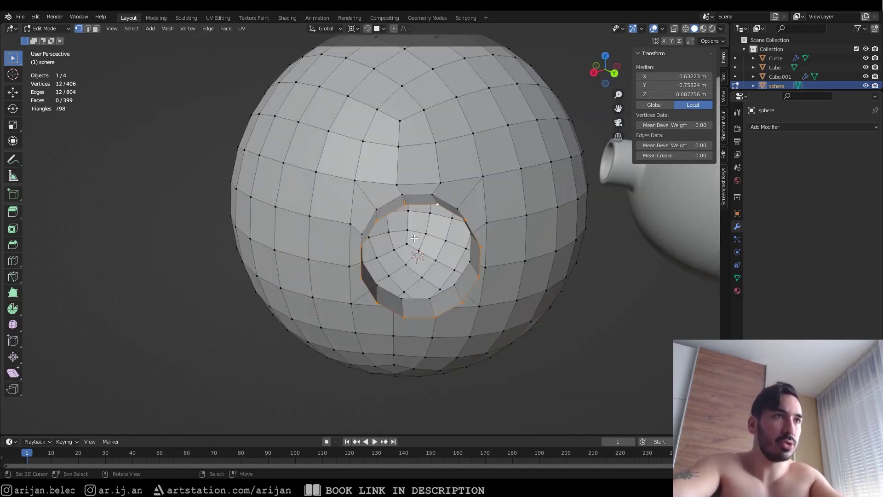
- Close the cylinder's open end with Grid Fill, adjusting span and offset into a three-by-three quad grid, and check it in Object Mode
middle_click_drag(301, 181, 379, 209, "shift")
left_click(226, 28)
left_click(255, 143)
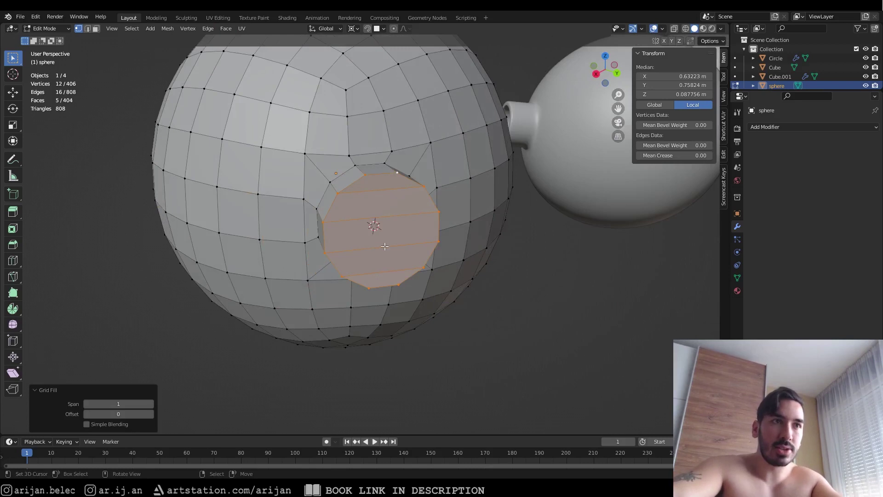
middle_click_drag(384, 246, 344, 253)
middle_click_drag(315, 299, 332, 229)
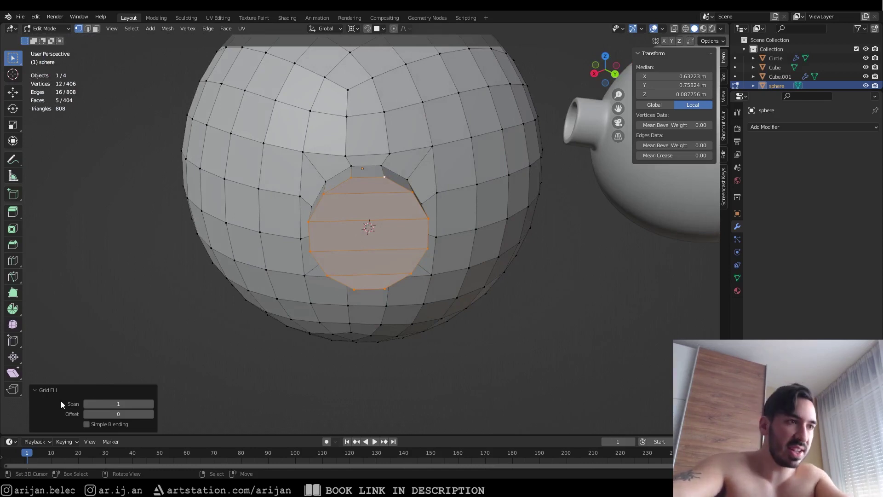
left_click(151, 414)
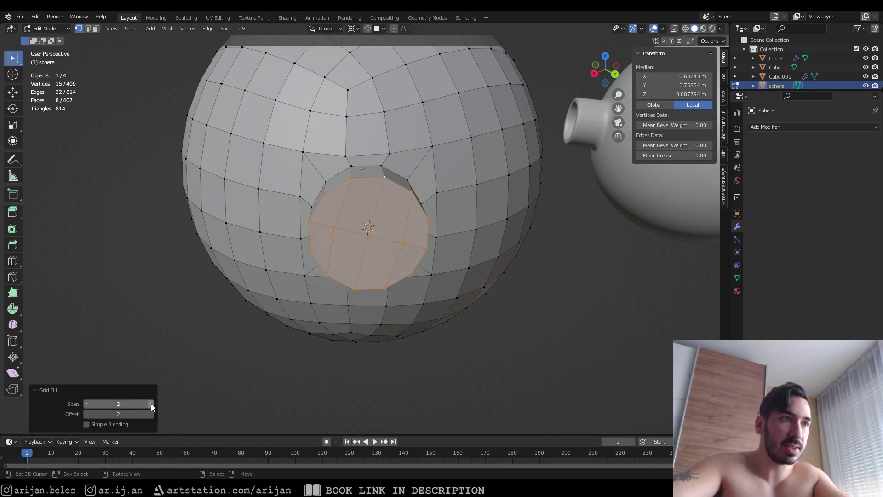
middle_click_drag(404, 230, 455, 241)
key("Tab")
key("Tab")
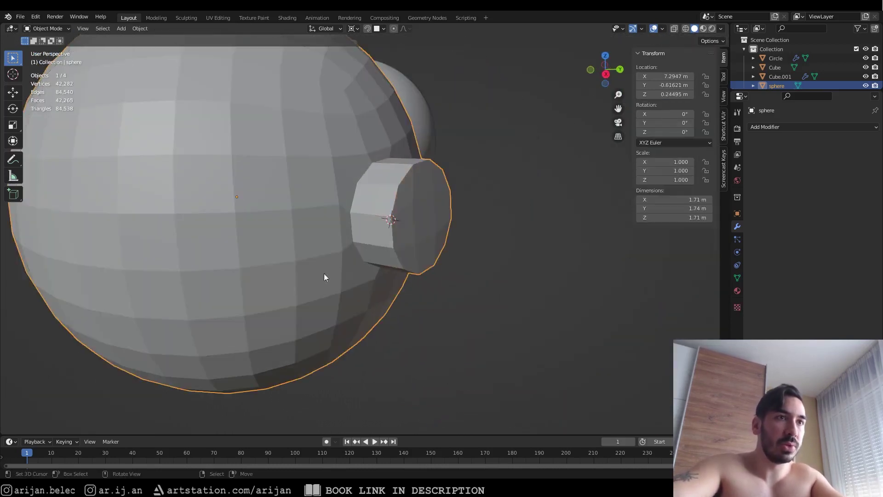
middle_click_drag(472, 244, 359, 237)
key("Tab")
- Select the nine grid faces on the cylinder's cap and inset them slightly as a supporting loop near the rim
scroll(359, 237, "up", 1)
key("3")
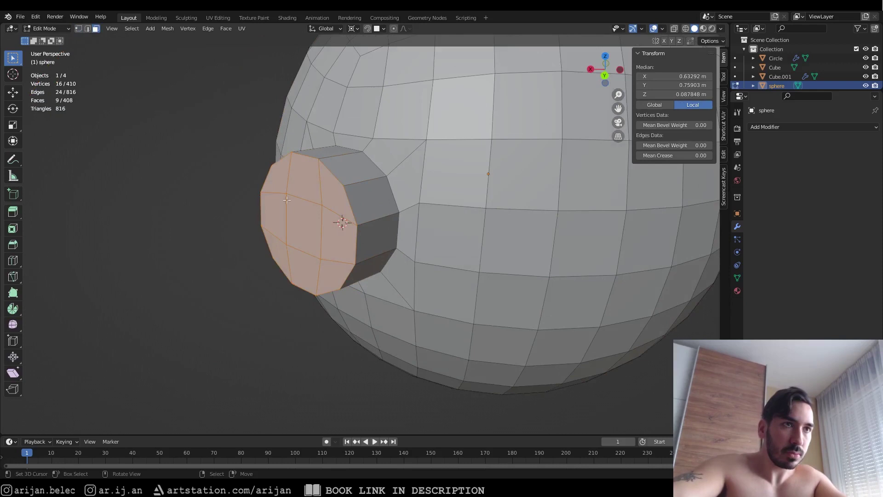
key("alt+a")
left_click(270, 184)
left_click(328, 276, "ctrl+shift")
key("i")
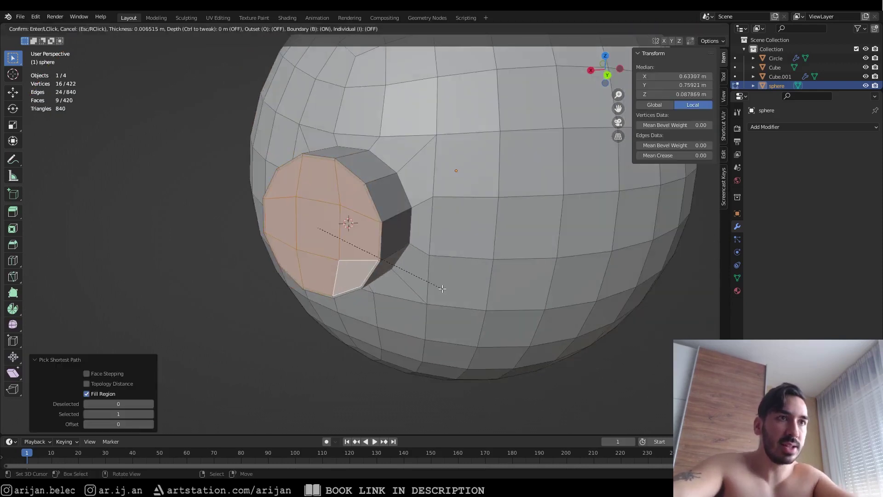
left_click(460, 281)
- Return to Object Mode and add a Subdivision Surface modifier to the sphere with the viewport level at 2
key("Tab")
left_click(760, 128)
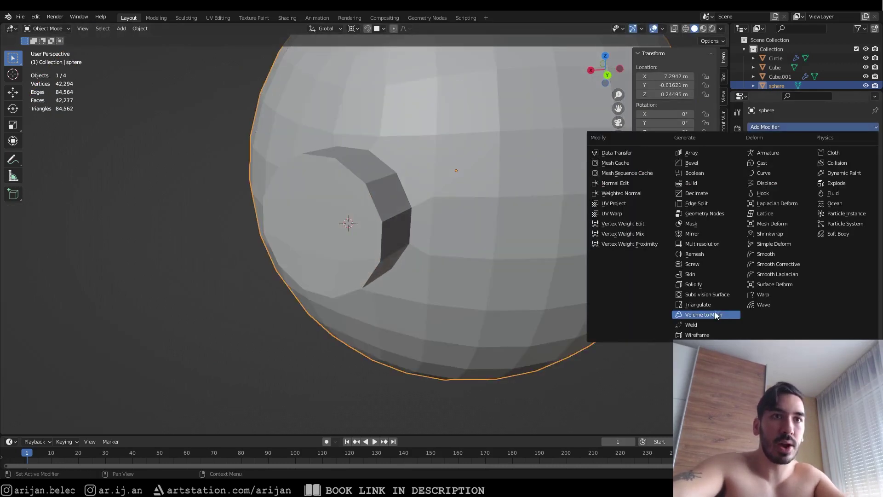
left_click(717, 298)
left_click(863, 169)
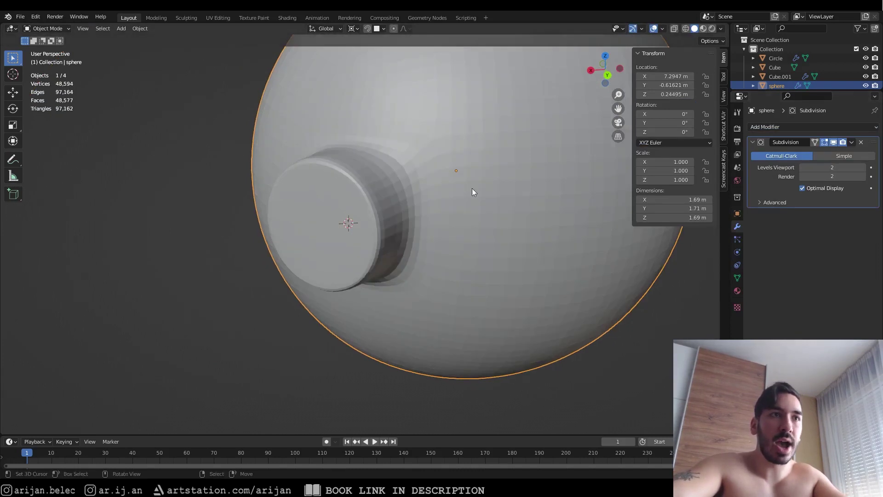
- Add a supporting edge loop around the cylinder close to its base on the sphere
middle_click_drag(368, 190, 483, 198)
key("Tab")
key("ctrl+r")
left_click(404, 194)
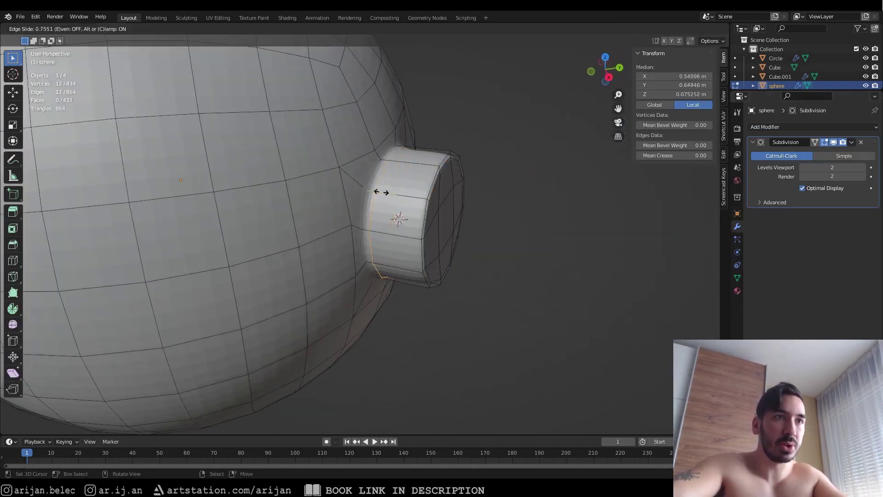
left_click(385, 193)
middle_click_drag(386, 193, 368, 193)
key("Tab")
- Add another supporting edge loop around the cylinder close to its outer rim and return to Object Mode
key("Tab")
key("ctrl+r")
left_click(409, 180)
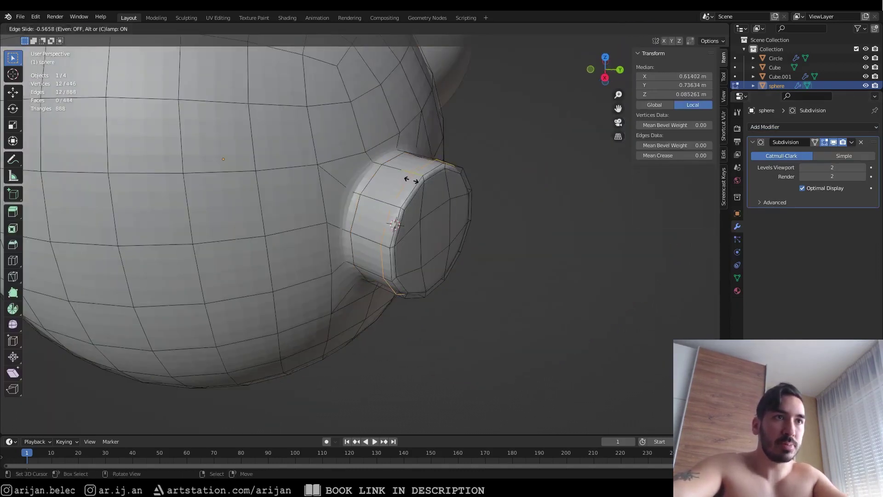
left_click(410, 180)
key("Tab")
- Apply smooth shading to the sphere with the cylinder detail
left_click(140, 28)
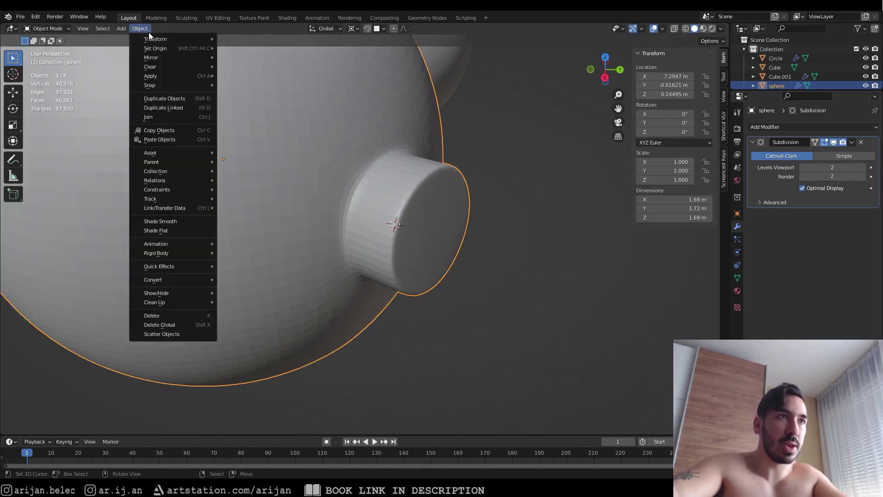
left_click(167, 221)
middle_click_drag(391, 230, 343, 216)
left_click(427, 205)
left_click(371, 214)
- Examine the topology and edge loops where the cylinder meets the sphere in Edit Mode
key("Tab")
left_click(352, 180, "alt")
left_click(358, 202, "alt")
key("a")
key("alt+a")
key("Tab")
key("Tab")
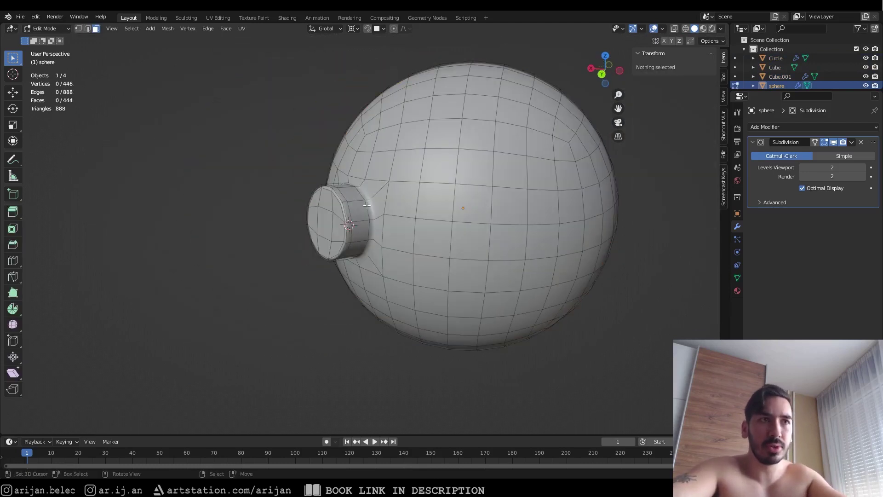
scroll(386, 196, "up", 2)
key("a")
key("alt+a")
scroll(418, 208, "down", 2)
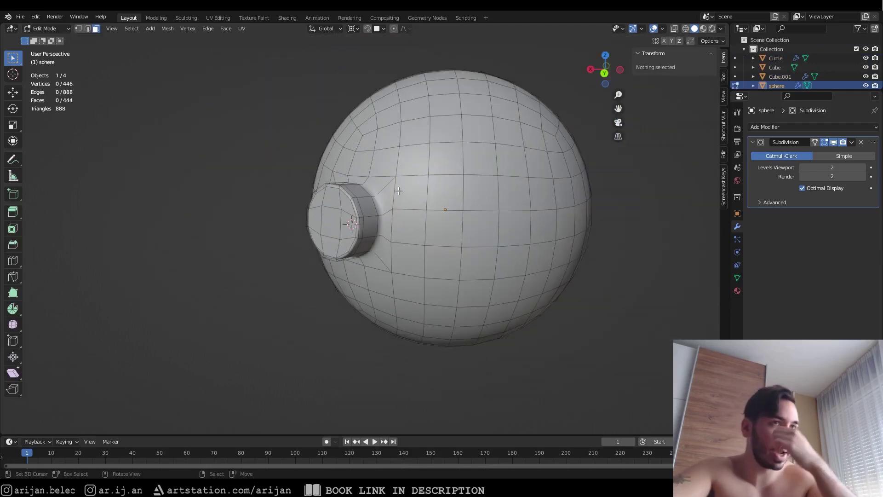
middle_click_drag(399, 190, 481, 202)
middle_click_drag(401, 210, 452, 216)
right_click(395, 226)
middle_click_drag(396, 226, 400, 189)
key("e")
right_click(382, 218)
key("ctrl+z")
right_click(366, 215, "alt")
- Examine the raised square block and square recess on the Cube.001 sphere, viewing its mesh in Edit Mode
key("Tab")
key("Tab")
left_click(405, 185)
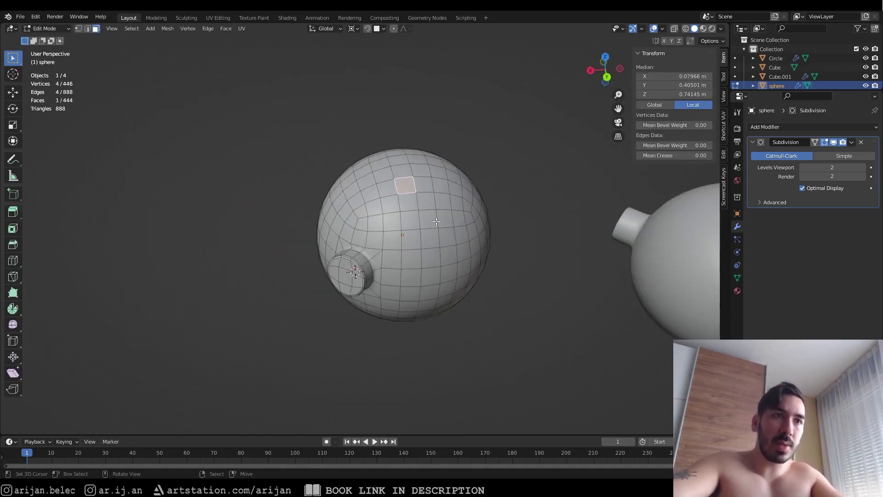
scroll(439, 225, "down", 3)
key("Tab")
middle_click_drag(556, 243, 362, 278, "shift")
scroll(420, 248, "up", 3)
left_click(428, 269)
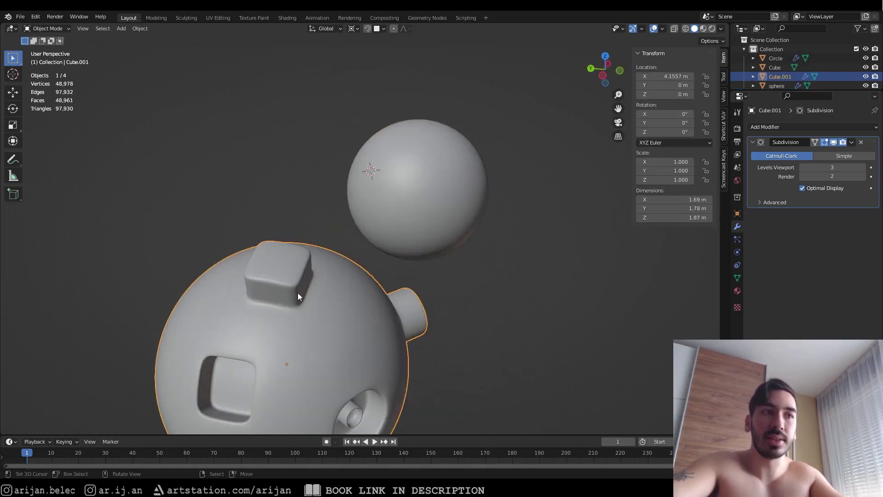
key("Tab")
middle_click_drag(300, 294, 262, 300)
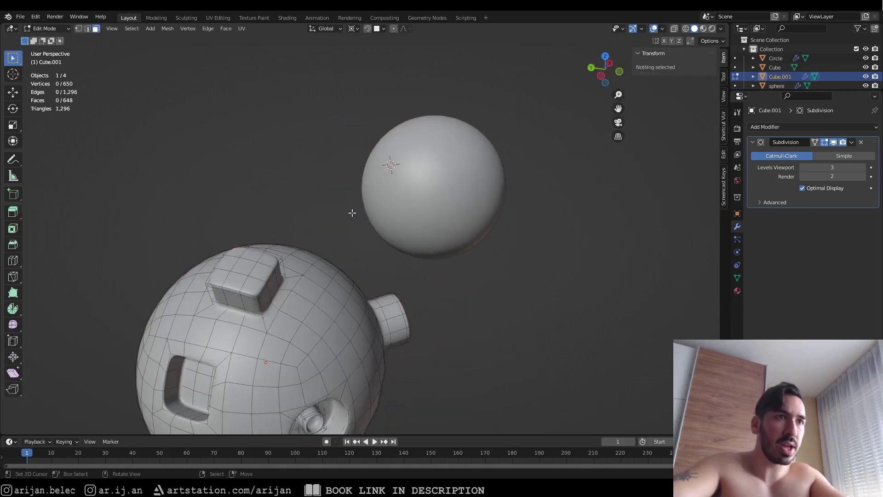
key("Tab")
middle_click_drag(352, 212, 390, 203)
- Reselect the sphere with the single cylinder, select a face near its top and frame it, then return to Object Mode
left_click(530, 208)
key("Tab")
middle_click_drag(530, 207, 299, 221)
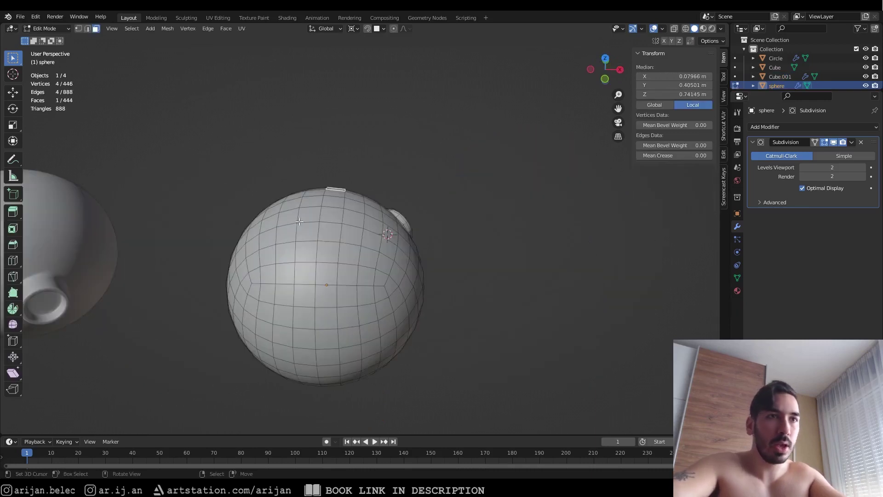
key("KP_Decimal")
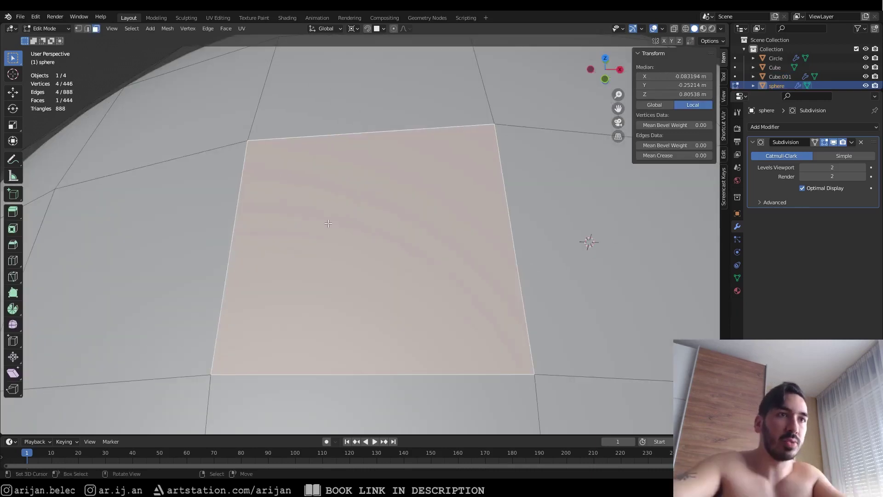
key("Tab")
scroll(441, 271, "down", 8)
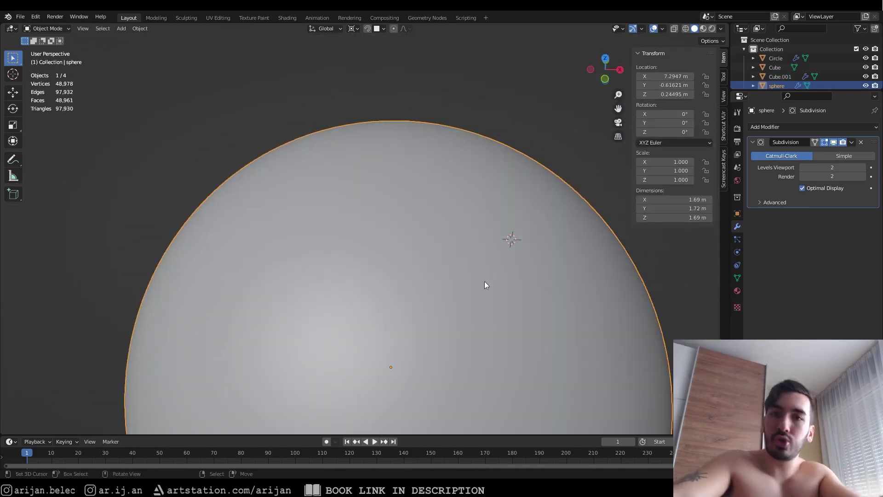
scroll(506, 283, "down", 3)
- Enter Edit Mode on the sphere and snap the 3D cursor to the selected face near the top
middle_click_drag(471, 280, 419, 277)
scroll(419, 277, "down", 3)
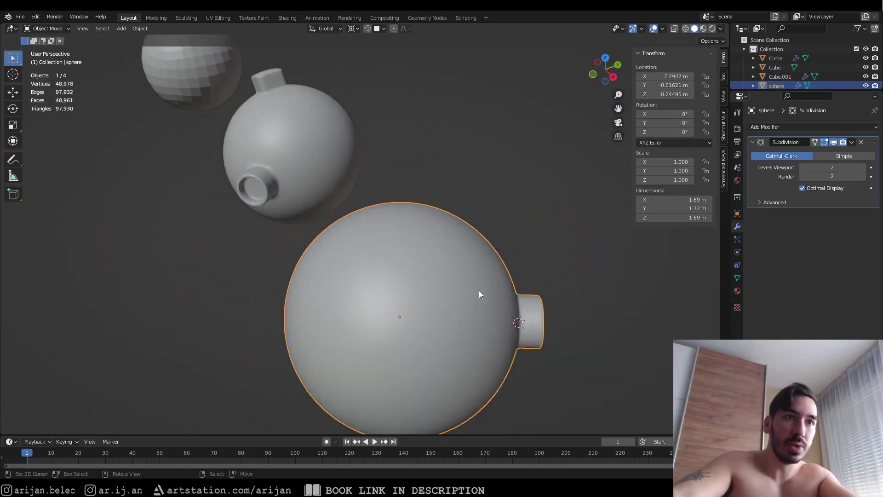
mouse_move(479, 295)
middle_mouse_down()
mouse_move(412, 265)
mouse_move(467, 301)
middle_mouse_up()
key("Caps_Lock")
key("Caps_Lock")
key("Tab")
middle_click_drag(360, 235, 460, 235)
scroll(460, 235, "up", 3)
middle_click_drag(331, 220, 361, 206)
key("shift+s")
key("2")
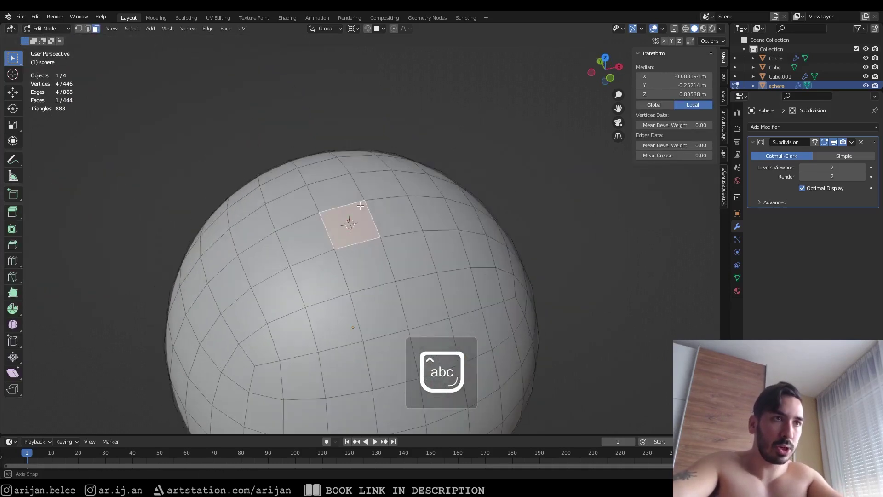
- Add a plane at the 3D cursor as a separate object and enter Edit Mode on it
key("Tab")
key("shift+a")
mouse_move(360, 205)
left_click(394, 203)
key("Tab")
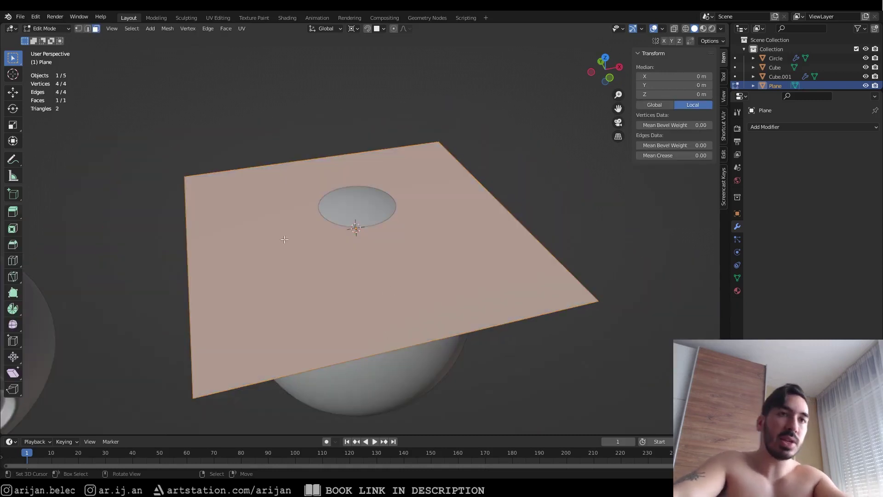
- Try subdividing the plane evenly with one cut
middle_click_drag(392, 300, 360, 268)
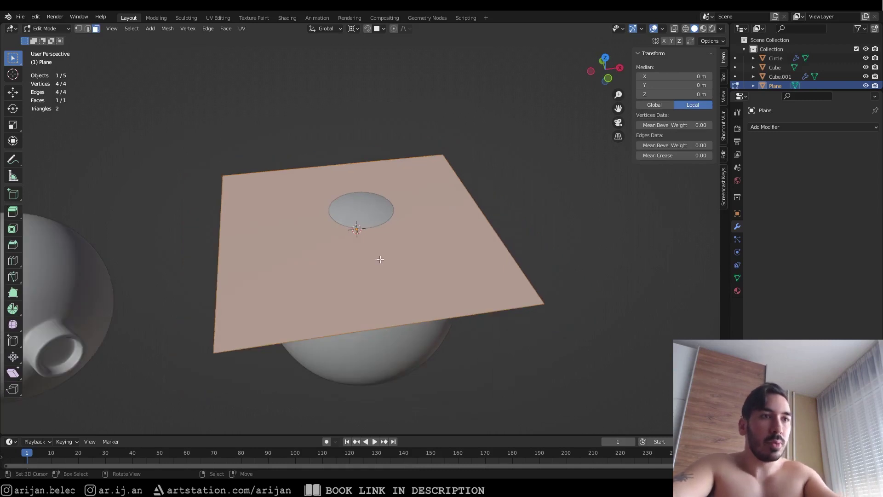
right_click(360, 267)
left_click(361, 268)
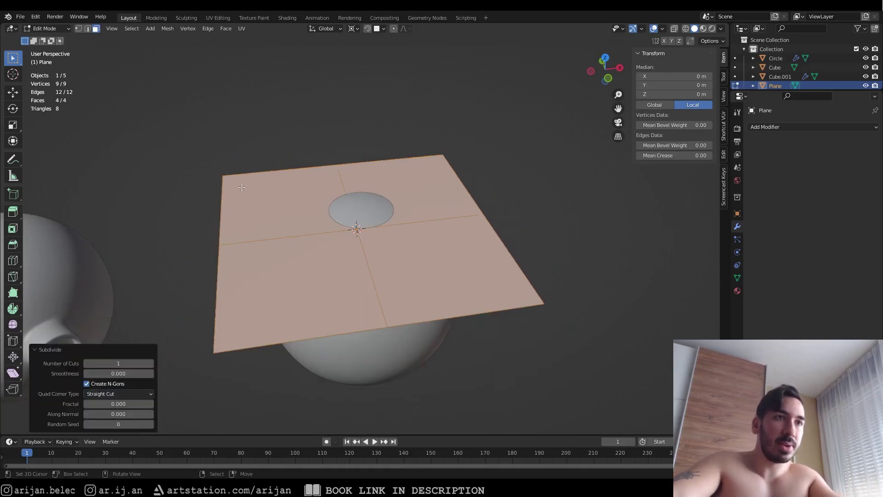
right_click(373, 216)
left_click(363, 214)
key("ctrl+z")
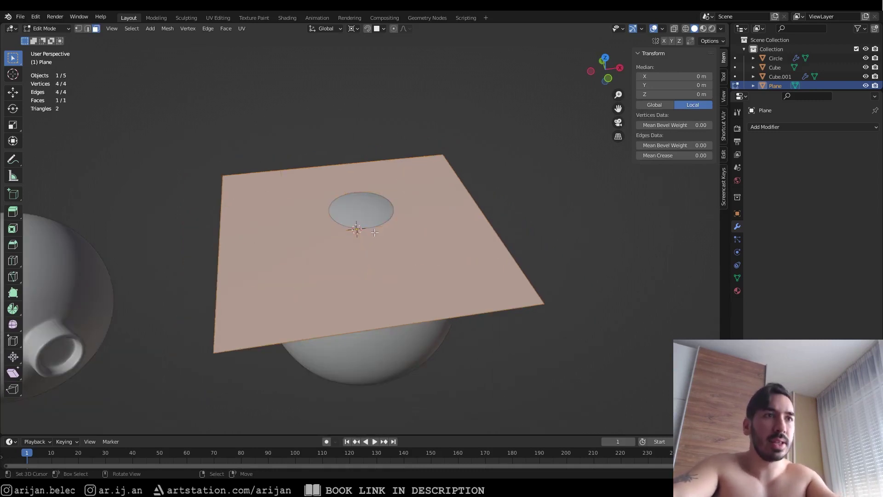
- Add two evenly spaced loop cuts across the plane, splitting it into three strips
left_click(324, 173)
right_click(324, 174)
key("e")
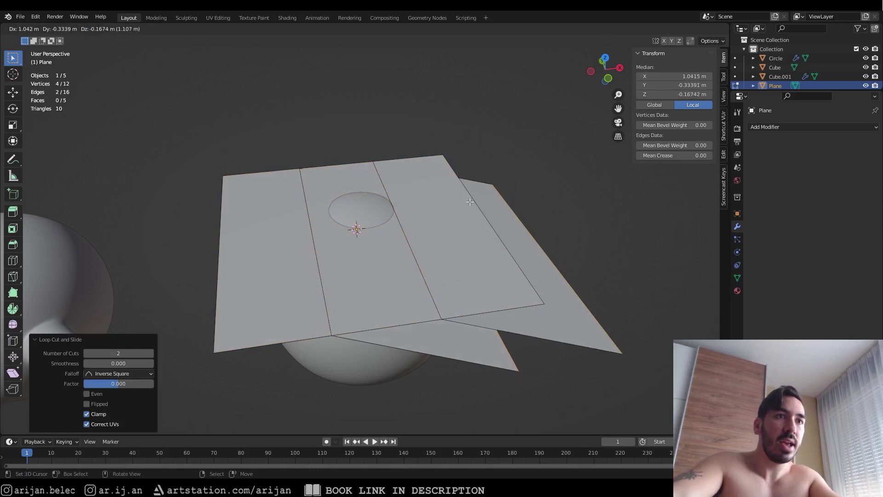
right_click(464, 201)
middle_click_drag(467, 201, 494, 201)
key("ctrl+z")
- Add two evenly spaced crossing loop cuts to make the plane a three-by-three grid, then return to Object Mode
key("ctrl+r")
left_click(447, 197)
right_click(447, 196)
key("1")
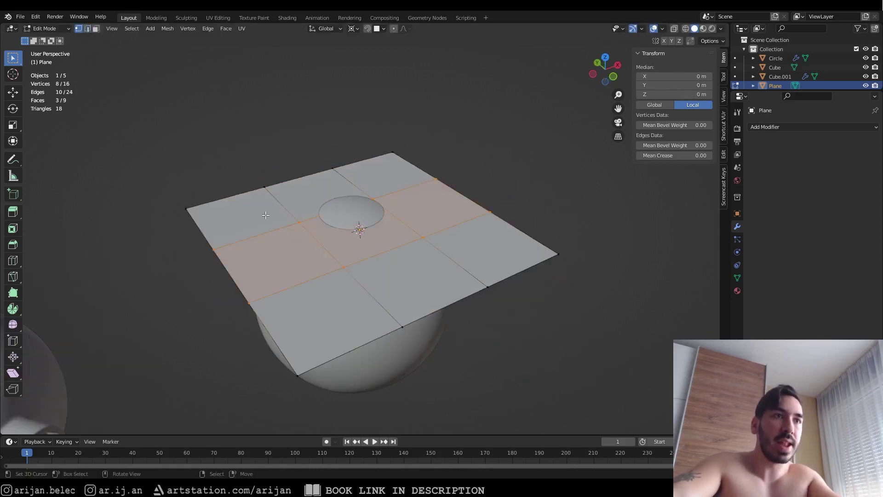
middle_click_drag(437, 297, 373, 99)
key("Tab")
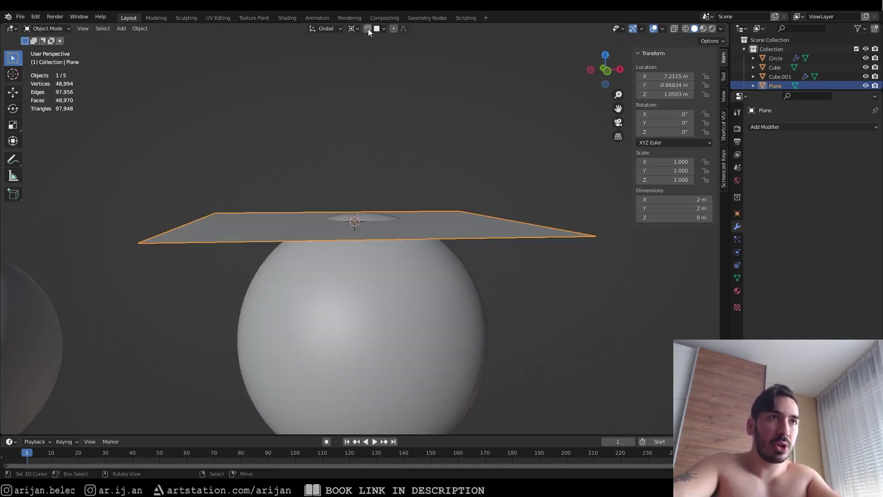
- Try moving the plane over the sphere with snapping that aligns its rotation to the surface
key("g")
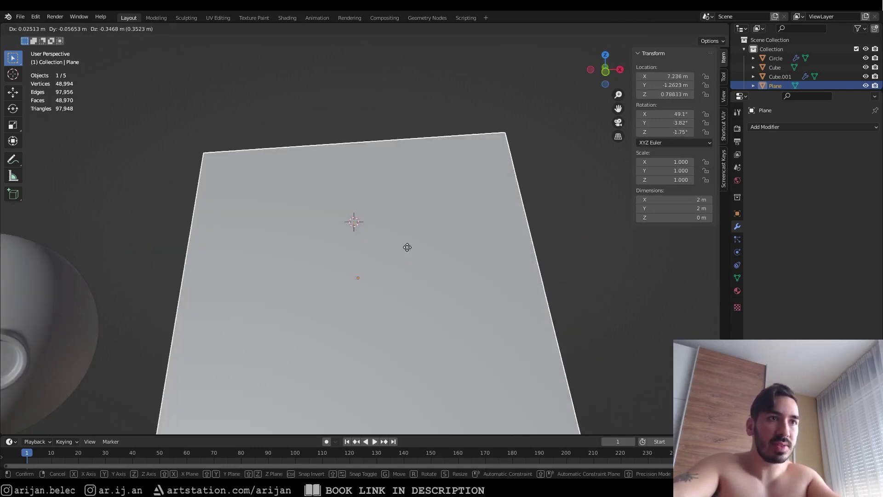
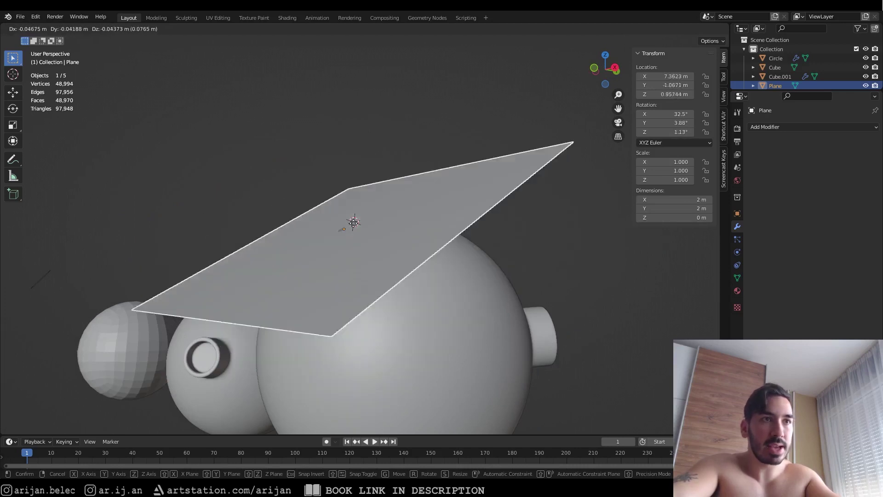
right_click(372, 252)
middle_click_drag(372, 252, 408, 253)
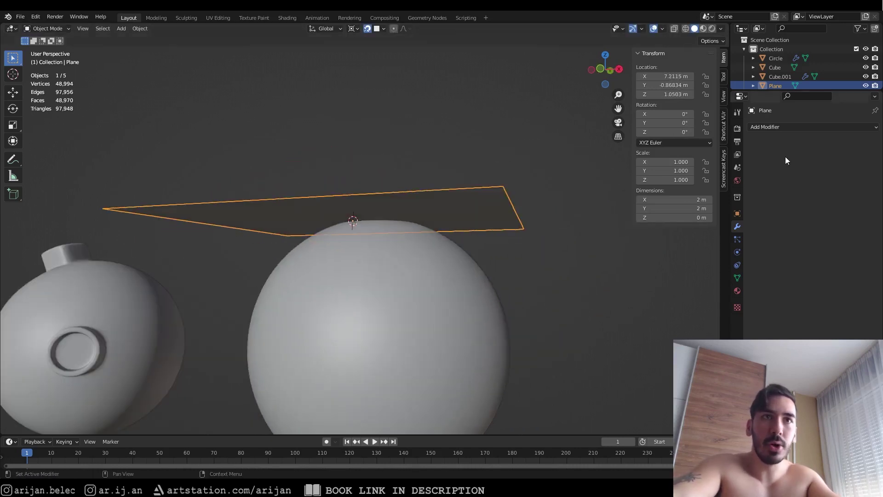
- Add a Shrinkwrap modifier to the plane with the sphere as target and Target Normal Project as wrap method
left_click(797, 127)
left_click(777, 233)
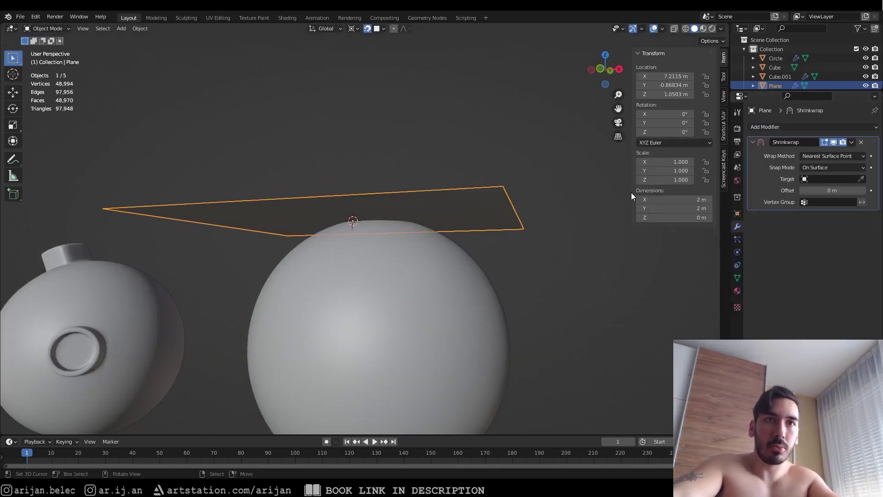
left_click(827, 178)
left_click(798, 221)
middle_click_drag(535, 235, 497, 251)
left_click(830, 156)
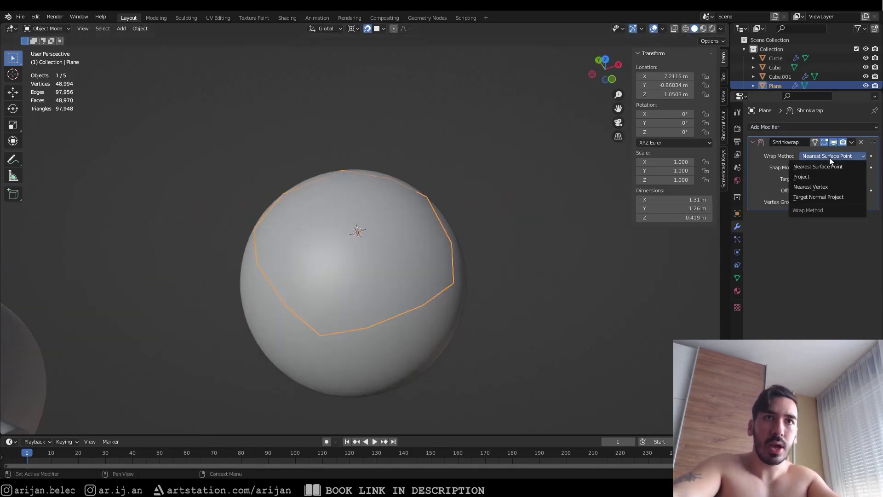
left_click(816, 197)
middle_click_drag(550, 236, 465, 291)
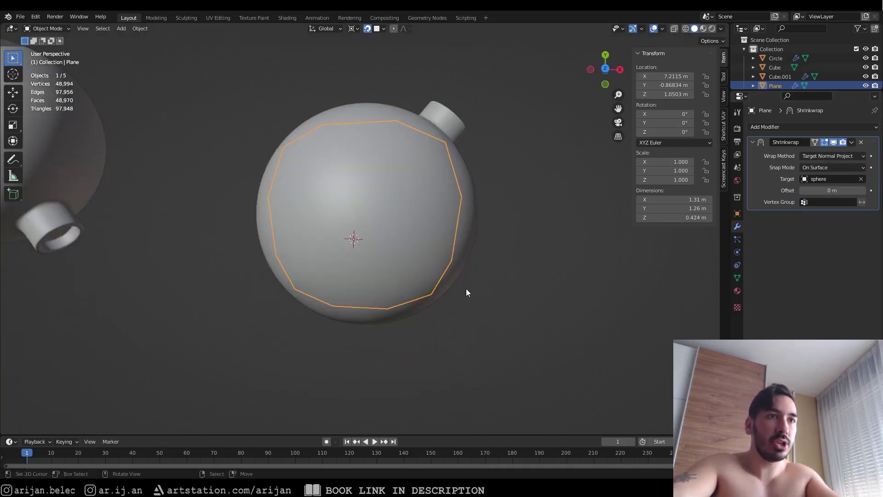
- Scale the shrinkwrapped plane down uniformly to about 0.216, comparing its size with the sphere's grid in wireframe
key("s")
left_click(396, 242)
key("shift+z")
mouse_move(472, 251)
middle_mouse_down()
mouse_move(485, 241)
mouse_move(455, 272)
mouse_move(401, 230)
mouse_move(329, 230)
mouse_move(309, 246)
mouse_move(343, 262)
mouse_move(357, 232)
mouse_move(320, 257)
mouse_move(340, 228)
mouse_move(346, 287)
mouse_move(385, 243)
mouse_move(371, 296)
mouse_move(402, 262)
middle_mouse_up()
key("s")
left_click(448, 254)
scroll(456, 272, "up", 1)
key("s")
left_click(458, 265)
key("shift+z")
scroll(331, 232, "up", 2)
key("shift+z")
key("shift+z")
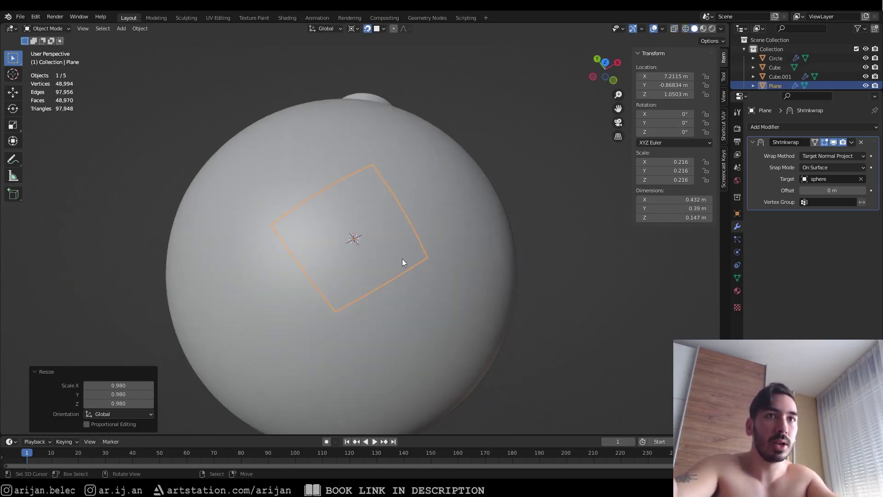
- Apply the plane's Shrinkwrap modifier and join the plane into the sphere object
key("ctrl+a")
middle_click_drag(404, 222, 331, 178)
key("Tab")
key("Tab")
left_click(460, 262, "shift")
key("ctrl+j")
- Grow the face selection on the sphere to the three-by-three area beneath the patch and delete those faces
key("Tab")
key("ctrl+KP_Add")
key("x")
left_click(352, 205)
- Select the hole's border and the patch's outer edge loop and connect them with Bridge Edge Loops
key("2")
left_click(331, 176, "alt")
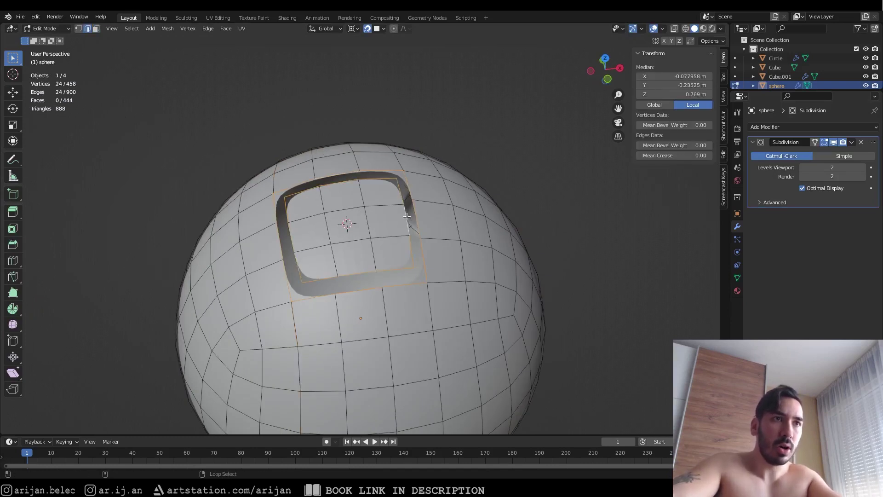
middle_click_drag(336, 263, 297, 193)
middle_click_drag(428, 278, 375, 201)
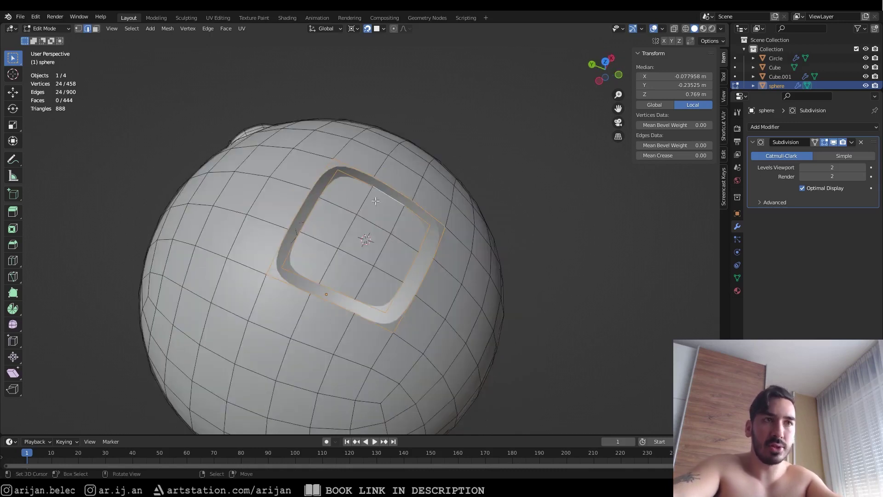
middle_click_drag(268, 275, 437, 247)
right_click(391, 244)
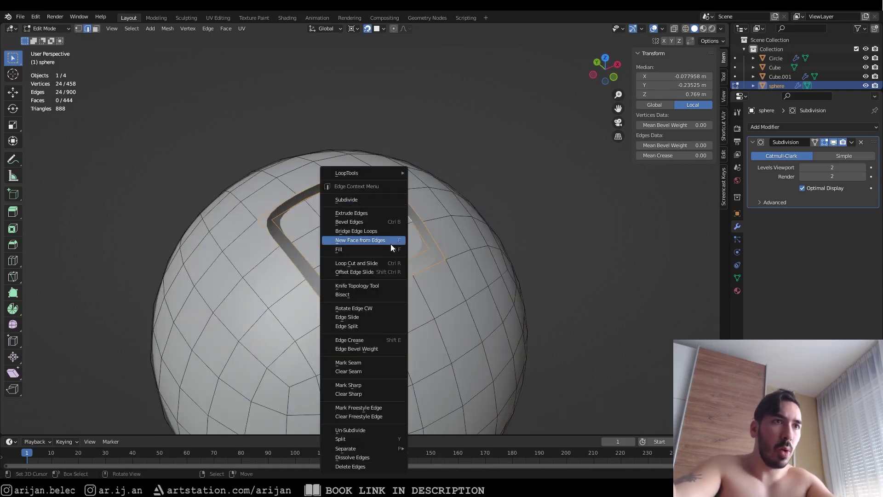
left_click(377, 229)
- Select the nine faces of the square patch and check the bridged surface in Object Mode
middle_click_drag(337, 247, 337, 241)
key("3")
right_click(301, 223)
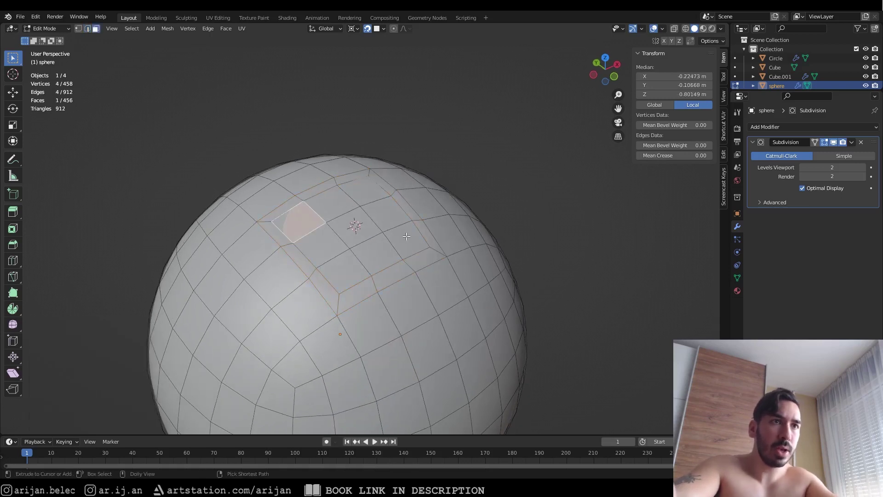
right_click(408, 236, "ctrl")
key("Tab")
middle_click_drag(391, 249, 368, 221)
key("Tab")
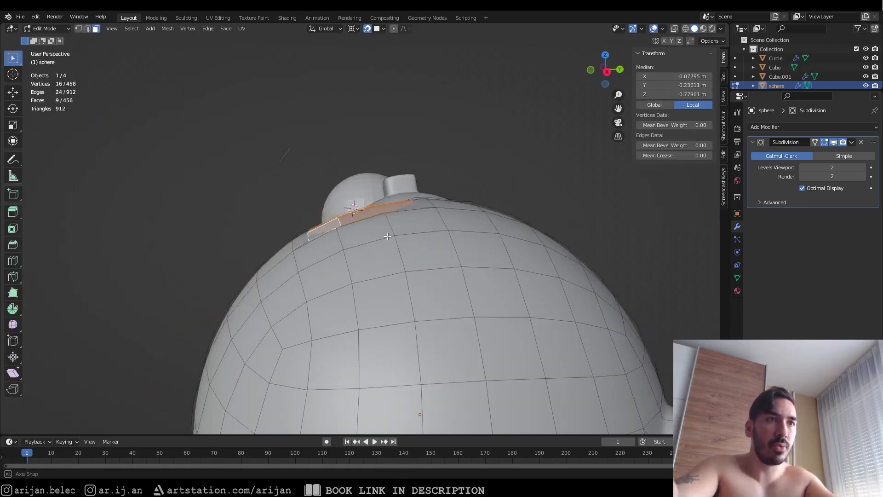
key("e")
right_click(377, 212)
key("ctrl+z")
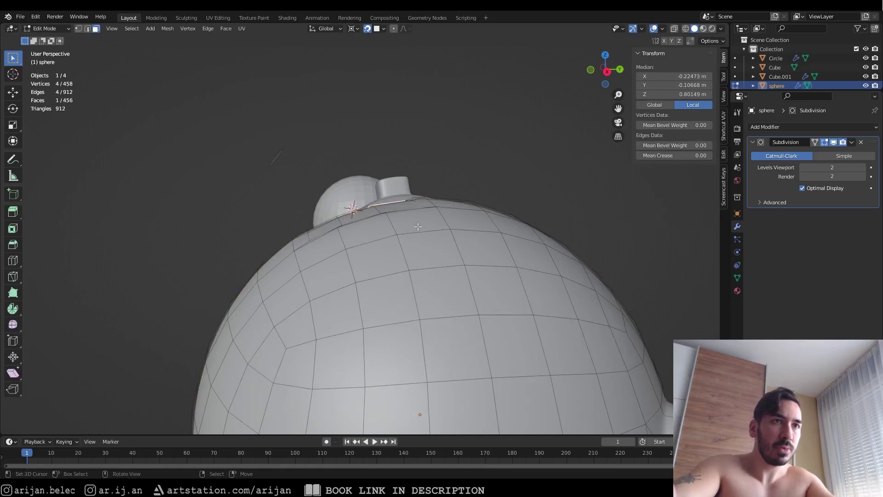
- Undo the square patch's bridge, the face deletion and the join so the plane is a separate object again
key("ctrl+z")
key("ctrl+z")
key("ctrl+z")
key("Tab")
mouse_move(322, 234)
middle_mouse_down()
mouse_move(409, 218)
mouse_move(458, 223)
mouse_move(402, 235)
mouse_move(429, 229)
middle_mouse_up()
key("shift+z")
key("Tab")
key("Tab")
key("Tab")
key("Tab")
key("Tab")
key("ctrl+z")
key("ctrl+z")
key("ctrl+z")
- Turn off snapping, join the plane into the sphere object again and open the joined mesh for editing
mouse_move(415, 237)
middle_mouse_down()
mouse_move(373, 236)
mouse_move(367, 216)
mouse_move(330, 204)
mouse_move(407, 228)
mouse_move(397, 209)
mouse_move(434, 230)
middle_mouse_up()
key("shift+z")
key("shift+z")
key("shift+z")
left_click(369, 29)
right_click(434, 230, "shift")
key("ctrl+j")
key("Tab")
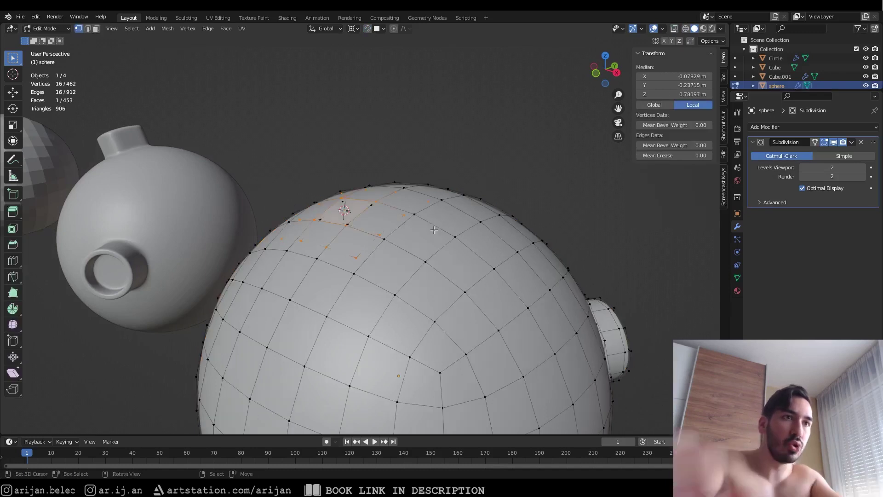
- Delete the three-by-three block of sphere faces beneath the square patch
key("3")
middle_click_drag(318, 213, 354, 223)
key("x")
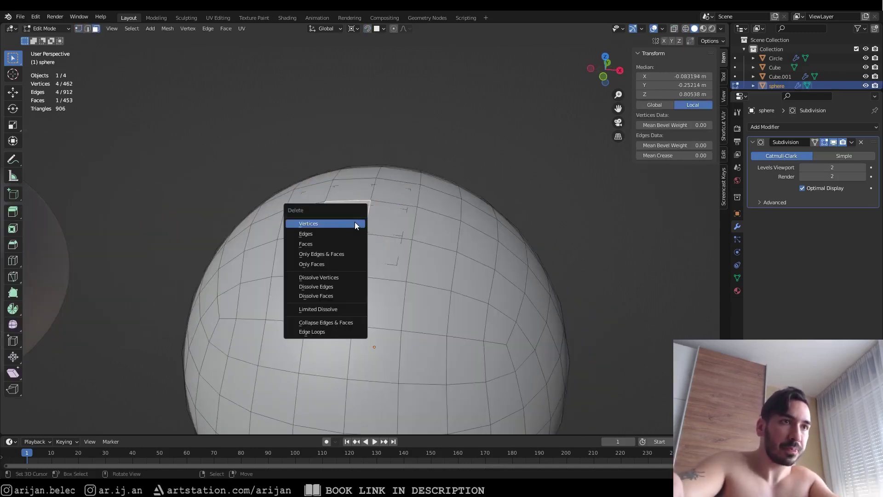
left_click(355, 223)
- Select the border of the new hole and the patch's outer edge loop and join them with Bridge Edge Loops
key("2")
left_click(307, 180, "alt")
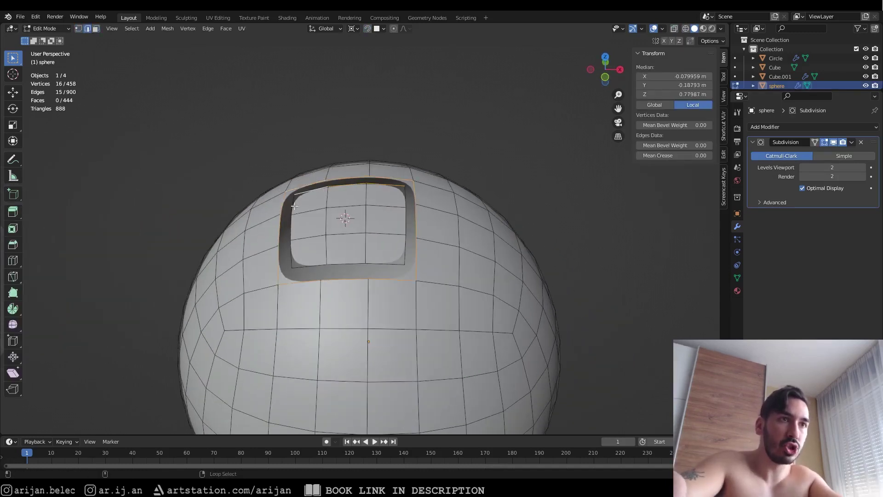
key("ctrl+alt+z")
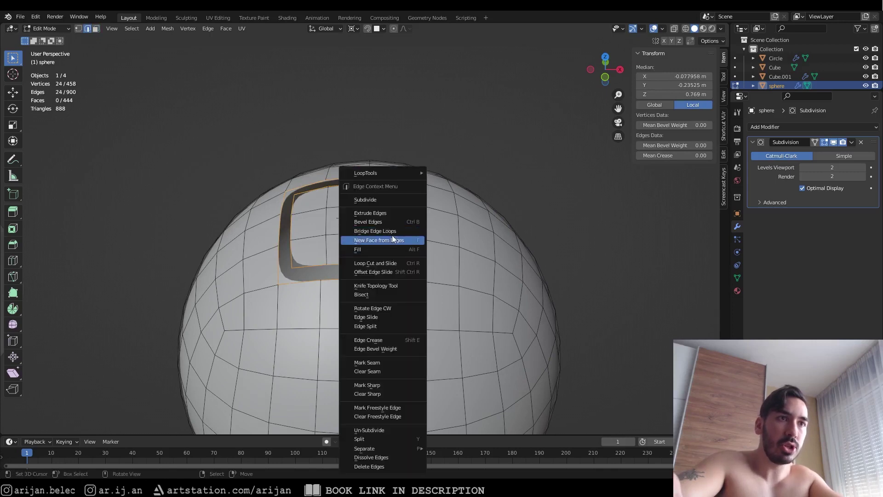
left_click(392, 235)
- Select the nine faces of the square patch and extrude them outward from the sphere into a raised block
left_click(385, 241, "ctrl+shift")
middle_click_drag(387, 241, 470, 228)
key("e")
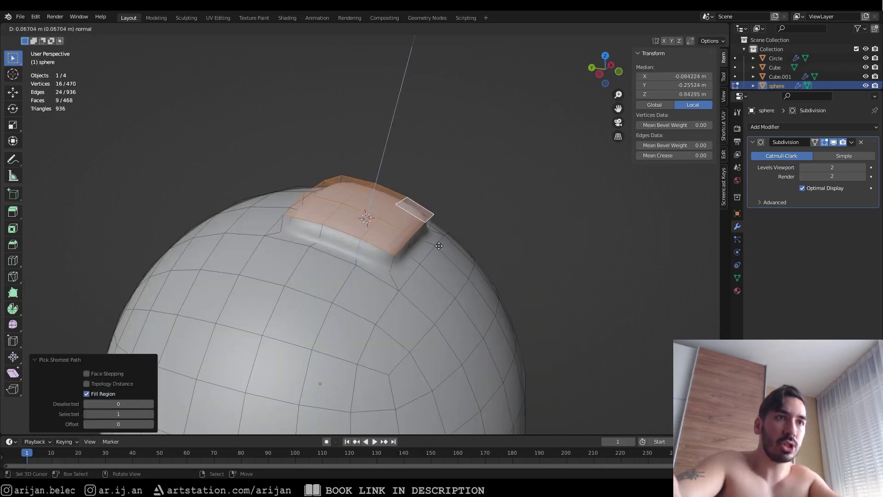
left_click(438, 228)
key("Tab")
middle_click_drag(373, 227, 313, 217)
key("Tab")
- Add supporting edge loops around the raised block's sides, one near its upper edge and one near its base
middle_click_drag(378, 212, 401, 217)
key("ctrl+r")
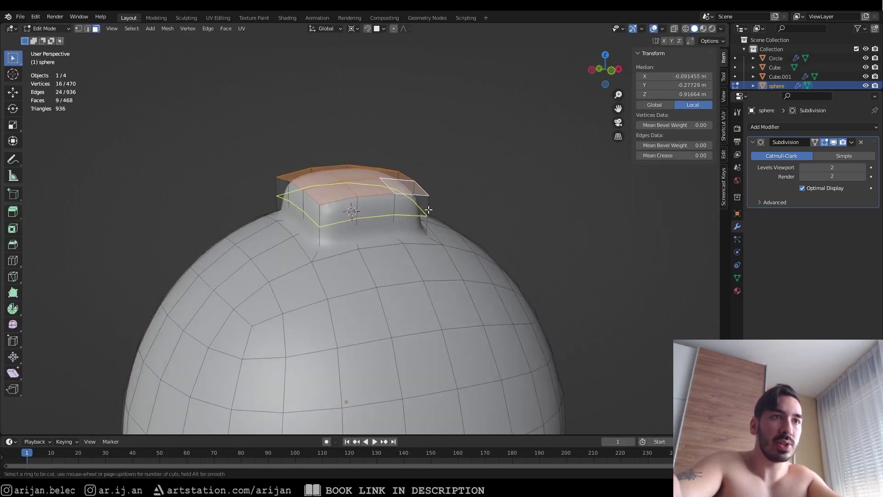
left_click(423, 207)
left_click(422, 195)
middle_click_drag(349, 206, 450, 209)
key("Tab")
key("Tab")
key("ctrl+r")
left_click(377, 208)
left_click(373, 216)
- Apply Shade Smooth to the sphere object in Object Mode
key("Tab")
middle_click_drag(387, 199, 341, 155)
scroll(386, 189, "down", 4)
middle_click_drag(386, 190, 393, 244)
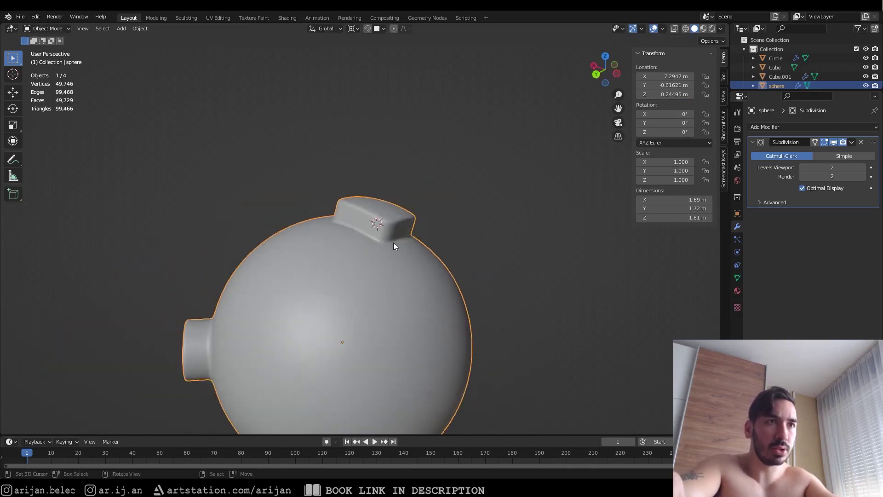
scroll(405, 230, "up", 3)
left_click(140, 28)
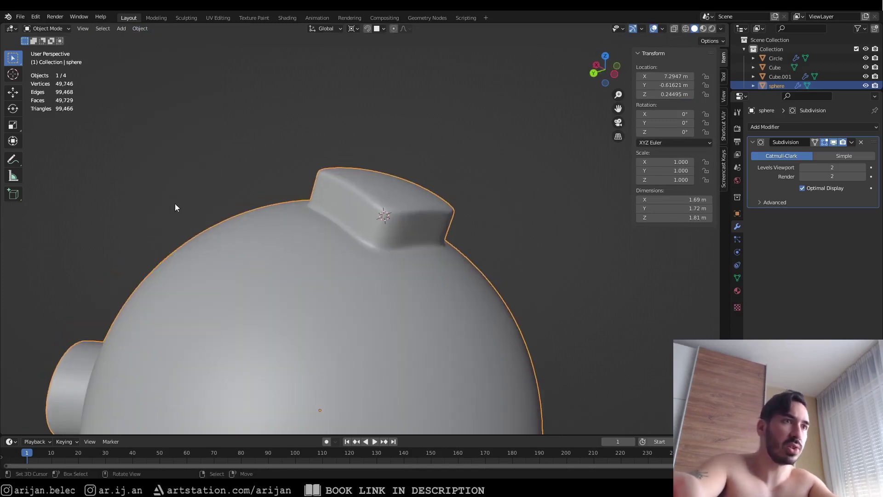
left_click(139, 29)
left_click(173, 220)
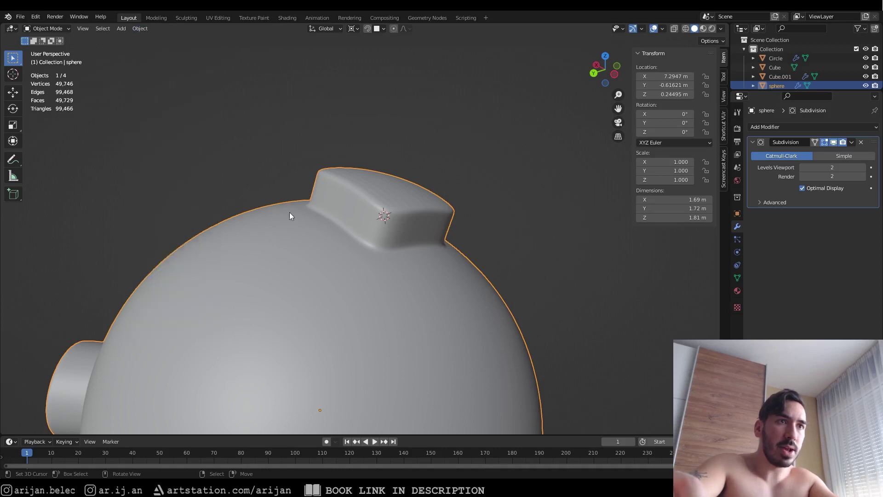
middle_click_drag(289, 212, 244, 235)
scroll(289, 217, "down", 1)
- Select the nine faces on top of the raised block and inset them by about 0.018 m
key("Tab")
key("3")
right_click(356, 179)
left_click(398, 239, "ctrl+shift")
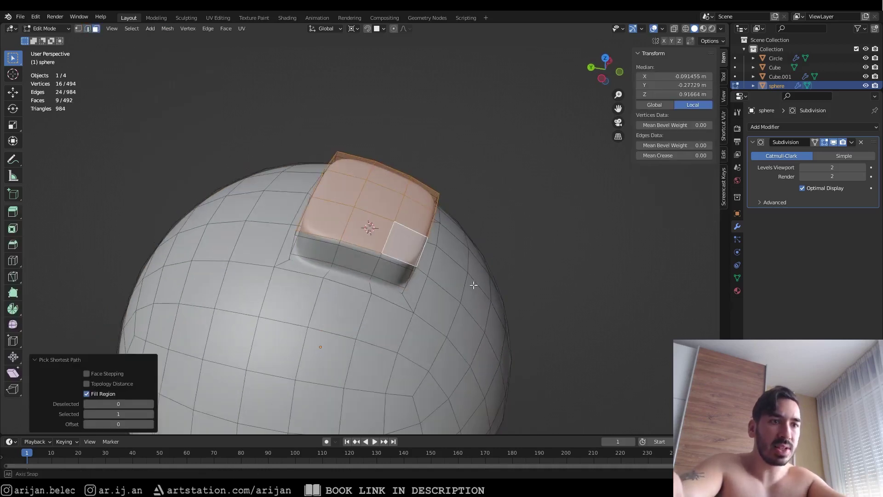
key("i")
left_click(475, 287)
- Extrude the inset faces inward to hollow out the raised block
key("e")
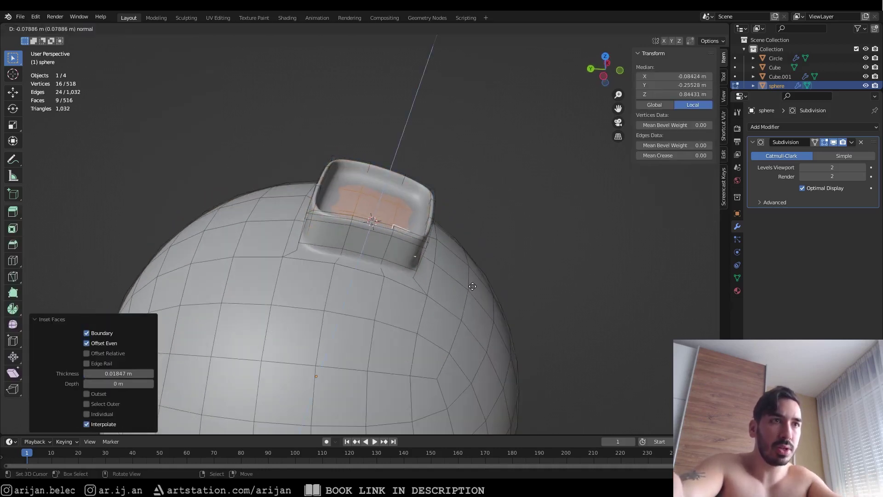
left_click(453, 326)
key("Tab")
middle_click_drag(451, 325, 339, 273)
- Add a supporting edge loop around the pocket's inner walls, close to the block's upper rim
key("Tab")
scroll(358, 203, "up", 3)
key("ctrl+r")
left_click(369, 152)
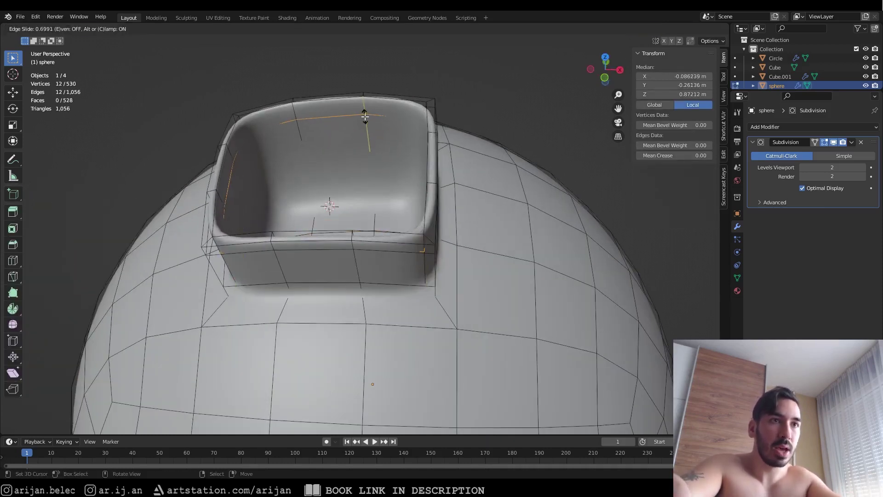
left_click(365, 117)
key("Tab")
- Examine the hollow square detail's subdivided surface and wireframe, then deselect the sphere and review the whole model
scroll(414, 258, "down", 3)
middle_click_drag(423, 280, 510, 230)
key("Tab")
key("Tab")
middle_click_drag(388, 291, 349, 208)
key("Tab")
key("Tab")
scroll(349, 208, "down", 2)
middle_click_drag(359, 240, 478, 248)
key("alt+a")
right_click(401, 236)
middle_click_drag(336, 221, 366, 239)
key("a")
key("a")
scroll(366, 238, "down", 4)
middle_click_drag(427, 240, 322, 234)
scroll(427, 210, "down", 1)
scroll(322, 235, "up", 4)
middle_click_drag(414, 216, 322, 223)
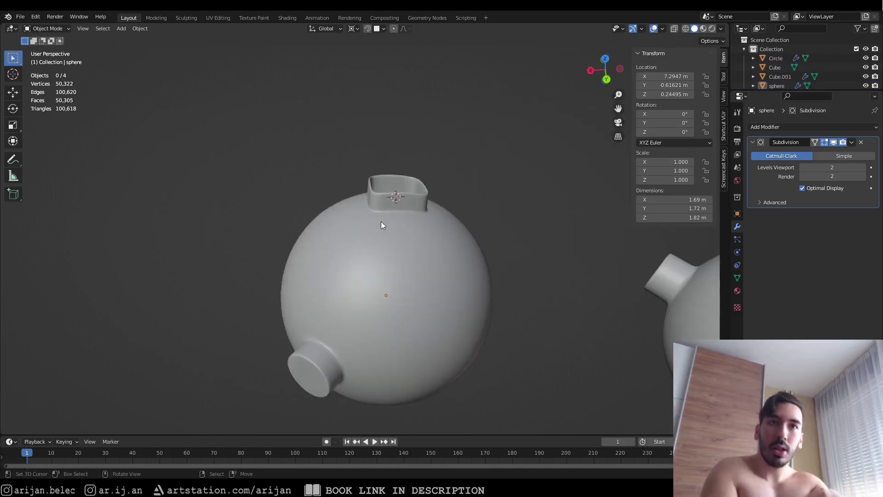
scroll(524, 253, "down", 1)
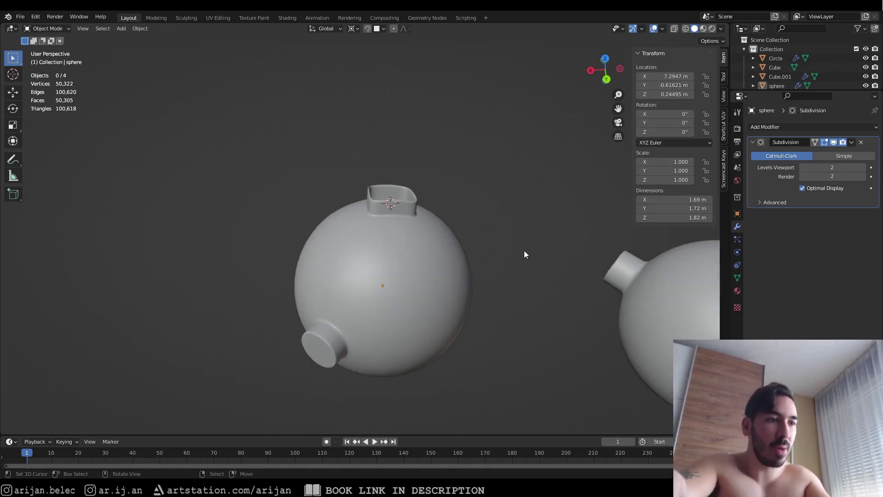